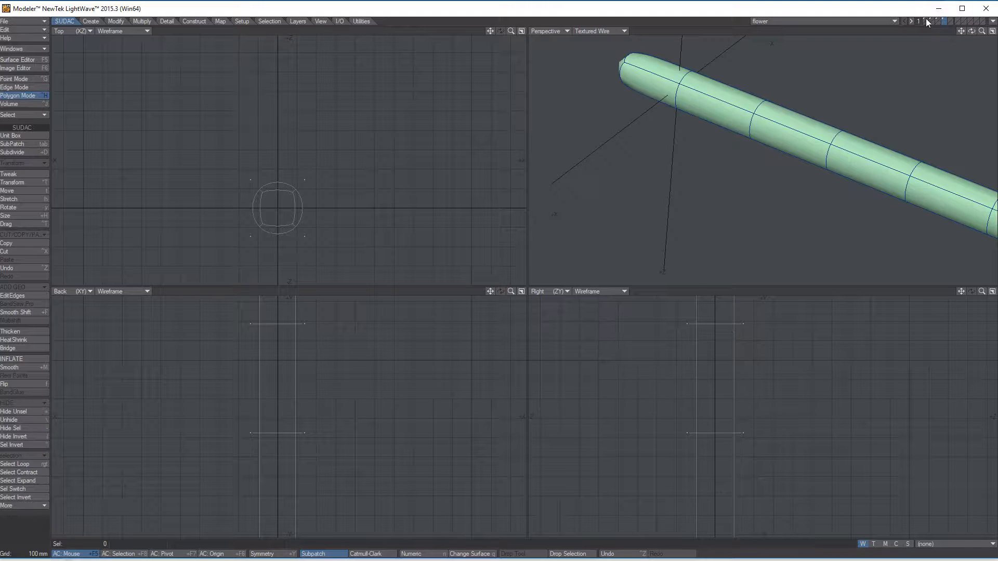
Step: Examine the flower model's parts layer by layer, including the long green stem in the fourth layer
{"action": "left_click", "coordinate": [925, 19]}
{"action": "left_click", "coordinate": [933, 20]}
{"action": "left_click", "coordinate": [938, 20]}
{"action": "left_click", "coordinate": [943, 20]}
{"action": "left_click_drag", "start_coordinate": [587, 121], "coordinate": [794, 64], "text": "alt"}
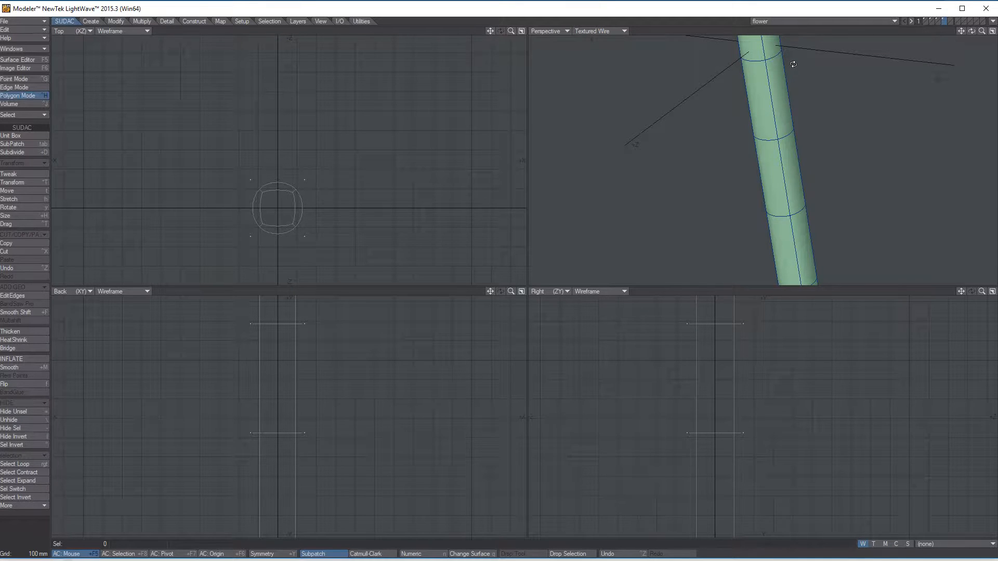
{"action": "left_click", "coordinate": [927, 20]}
{"action": "left_click", "coordinate": [931, 19]}
{"action": "left_click", "coordinate": [938, 19]}
{"action": "left_click", "coordinate": [944, 19]}
{"action": "left_click", "coordinate": [937, 19]}
Step: Examine the orange flower pot in the third layer from several angles and distances
{"action": "left_click_drag", "start_coordinate": [851, 223], "coordinate": [750, 73], "text": "alt"}
{"action": "key", "text": "a"}
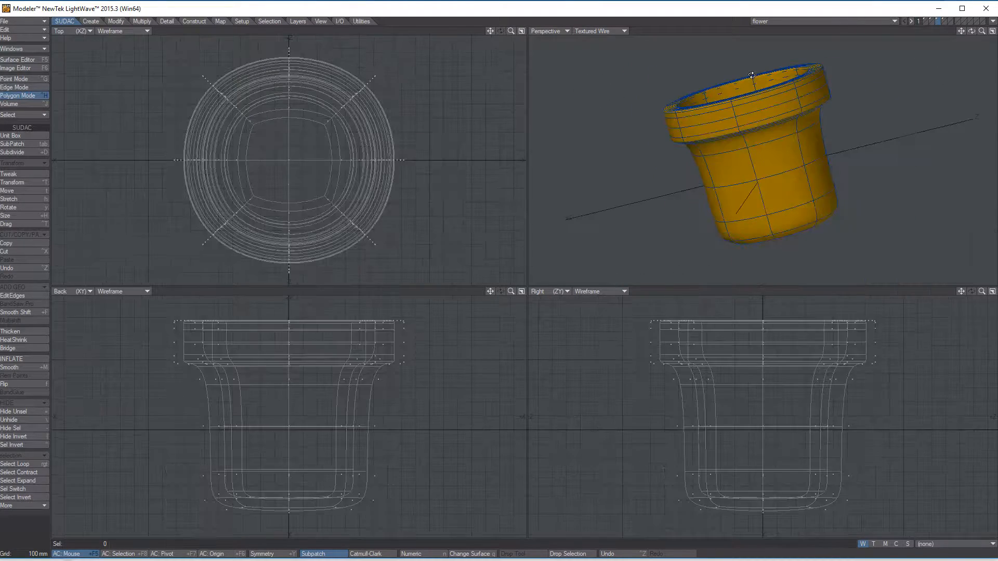
{"action": "scroll", "coordinate": [750, 79], "scroll_direction": "down", "scroll_amount": 4}
{"action": "scroll", "coordinate": [750, 78], "scroll_direction": "up", "scroll_amount": 4}
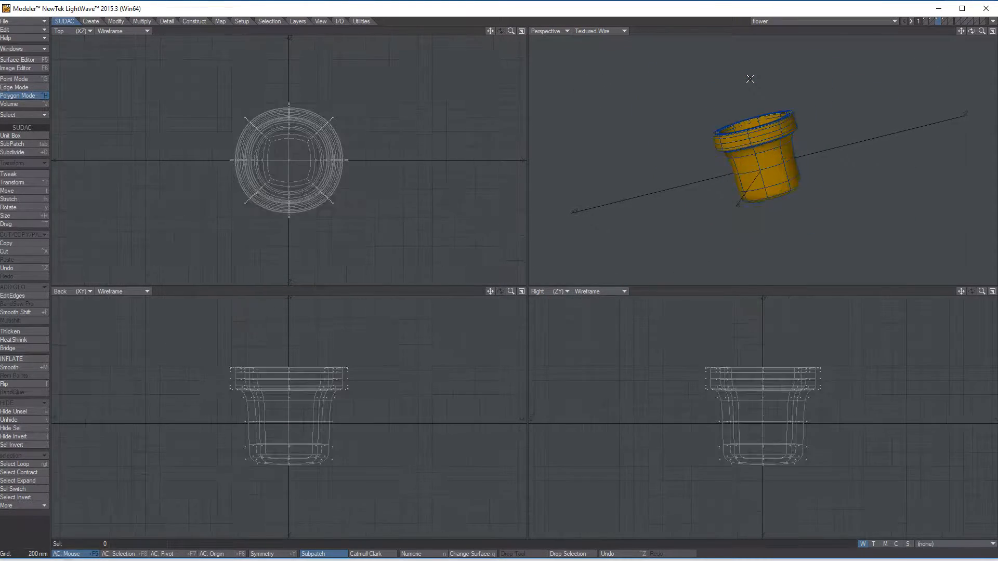
{"action": "scroll", "coordinate": [750, 79], "scroll_direction": "down", "scroll_amount": 5}
{"action": "scroll", "coordinate": [751, 78], "scroll_direction": "up", "scroll_amount": 2}
{"action": "scroll", "coordinate": [751, 79], "scroll_direction": "up", "scroll_amount": 3}
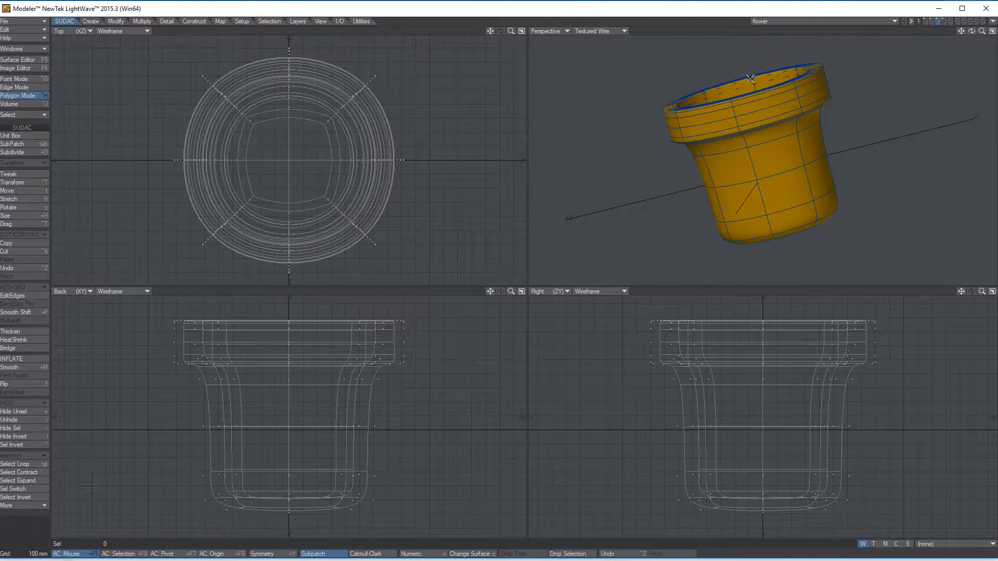
{"action": "scroll", "coordinate": [750, 78], "scroll_direction": "down", "scroll_amount": 4}
{"action": "scroll", "coordinate": [750, 79], "scroll_direction": "up", "scroll_amount": 2}
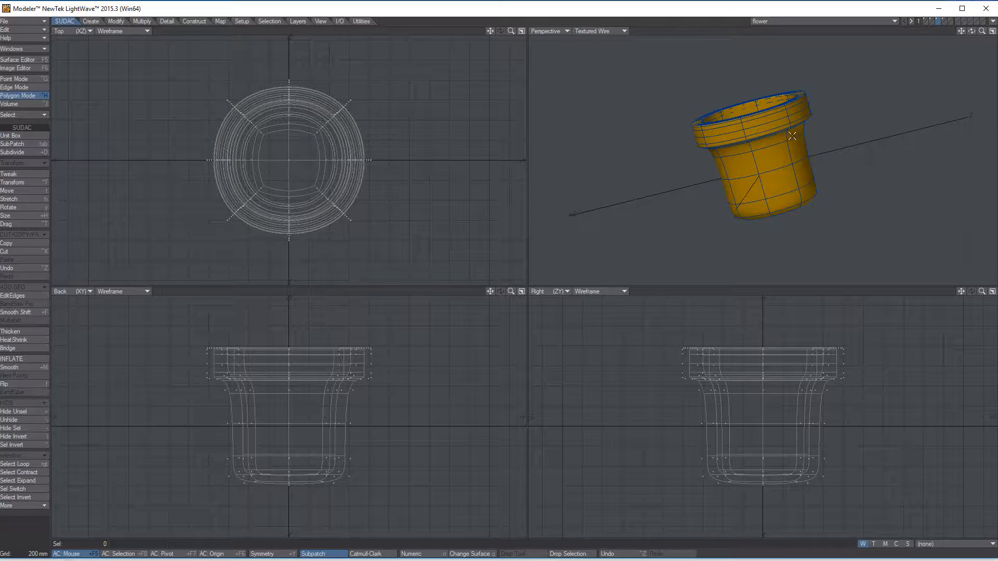
{"action": "left_click_drag", "start_coordinate": [816, 120], "coordinate": [756, 201], "text": "alt"}
{"action": "left_click_drag", "start_coordinate": [812, 147], "coordinate": [836, 87], "text": "alt"}
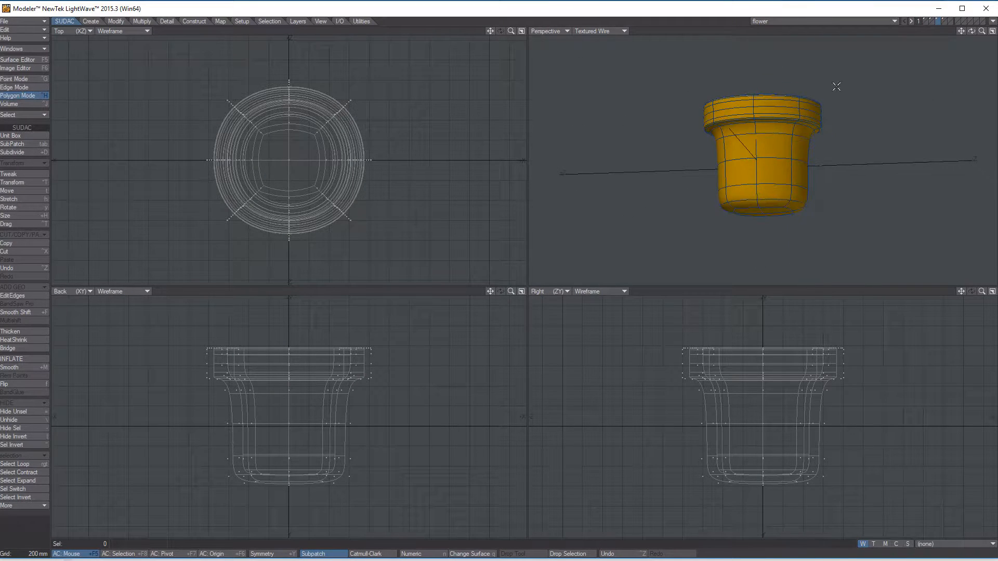
Step: Examine the round flower centre in the first layer and the petal in the second layer
{"action": "left_click", "coordinate": [925, 18]}
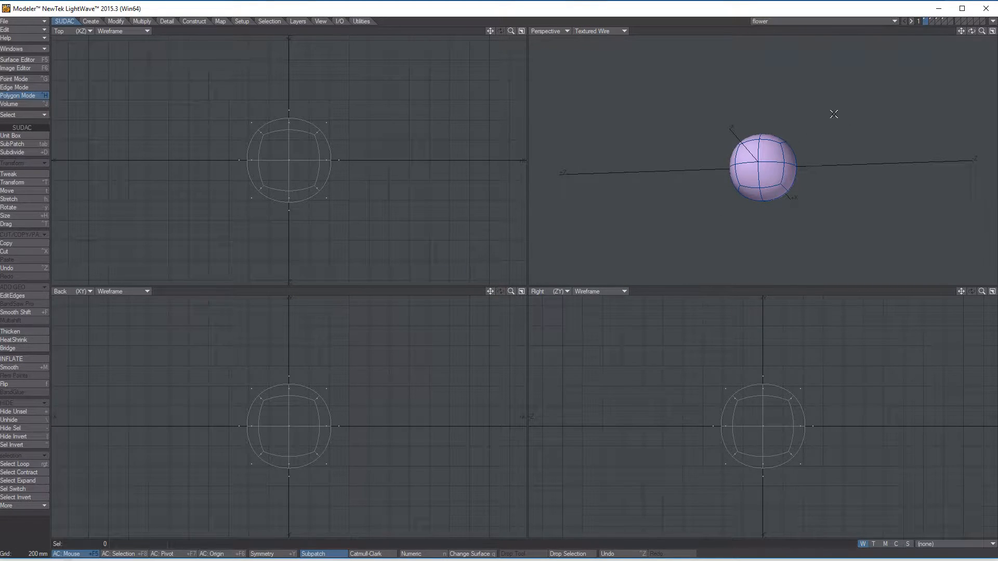
{"action": "left_click", "coordinate": [932, 20]}
{"action": "left_click_drag", "start_coordinate": [790, 111], "coordinate": [786, 156], "text": "alt"}
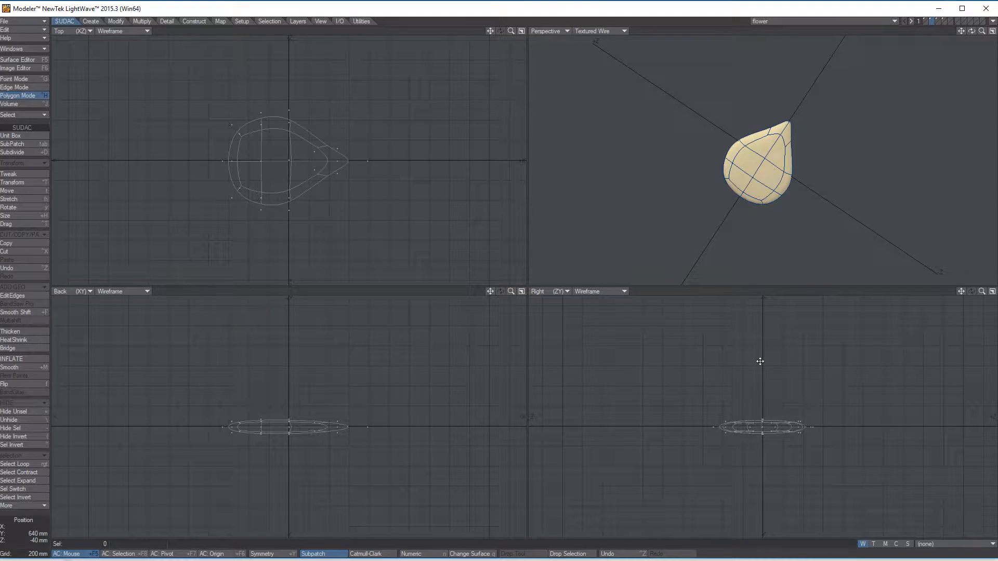
{"action": "scroll", "coordinate": [760, 362], "scroll_direction": "down", "scroll_amount": 1}
{"action": "scroll", "coordinate": [772, 322], "scroll_direction": "up", "scroll_amount": 2}
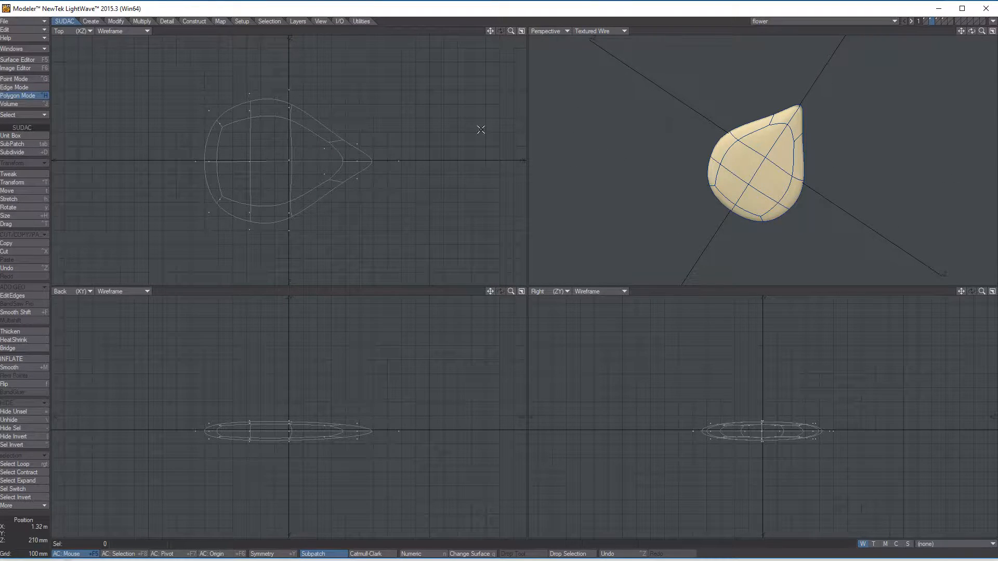
{"action": "left_click_drag", "start_coordinate": [813, 147], "coordinate": [800, 141], "text": "alt"}
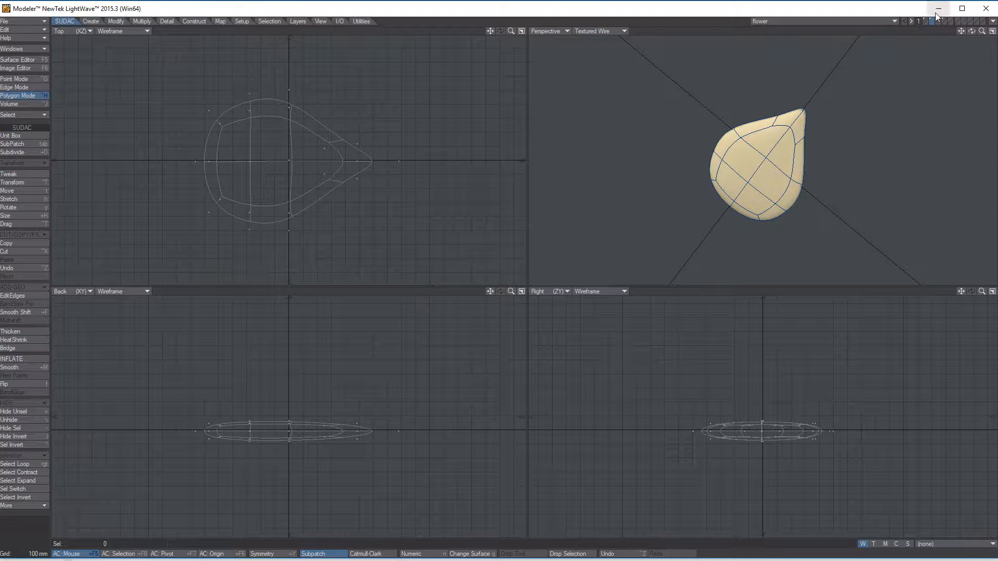
Step: Make the empty fifth layer active and show the petal layer in the background as a guide
{"action": "left_click", "coordinate": [951, 21]}
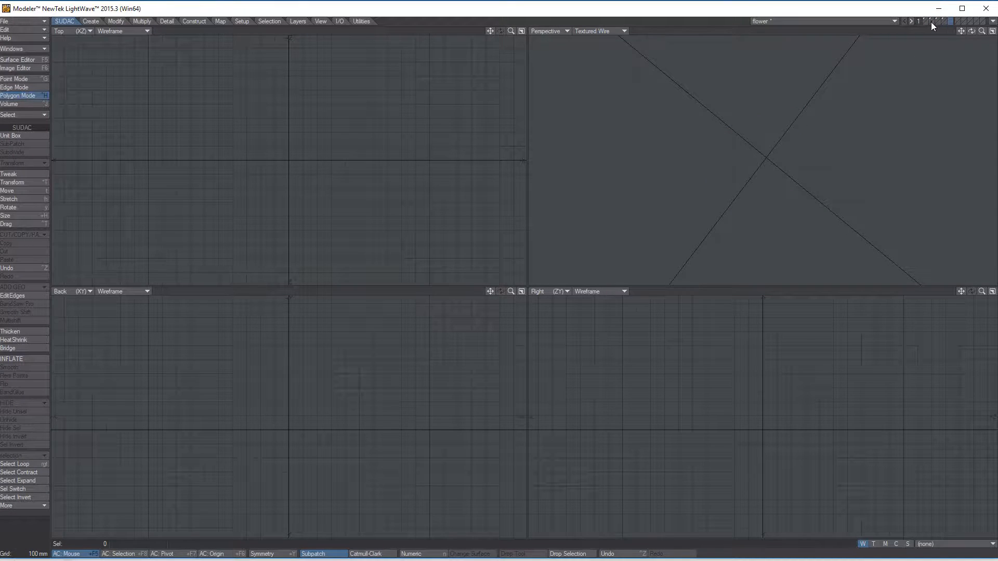
{"action": "left_click", "coordinate": [932, 23]}
{"action": "left_click_drag", "start_coordinate": [773, 213], "coordinate": [772, 165], "text": "alt"}
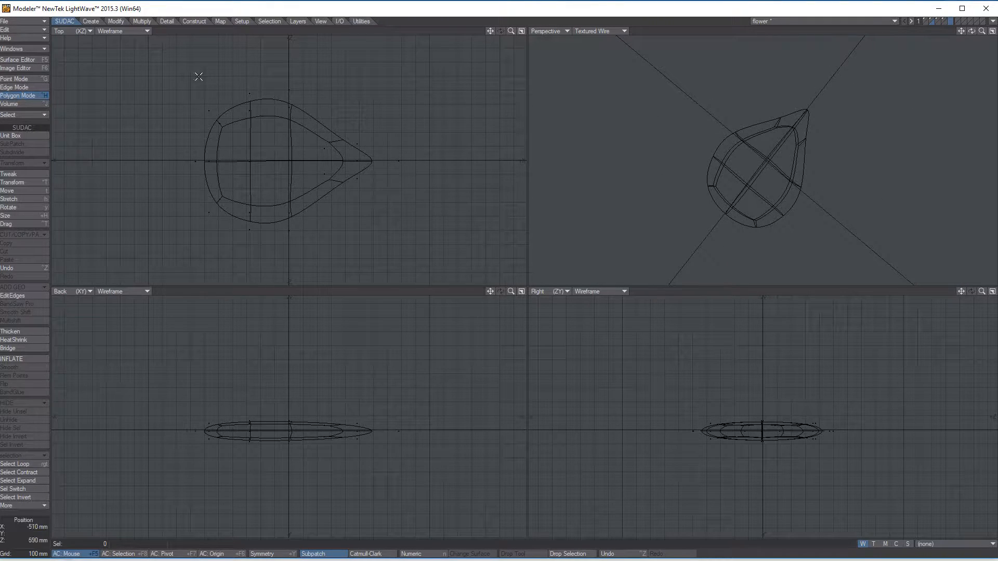
Step: Draw a single skelegon along the petal's centre line, from its pointed tip to just past its rounded end
{"action": "left_click", "coordinate": [247, 20]}
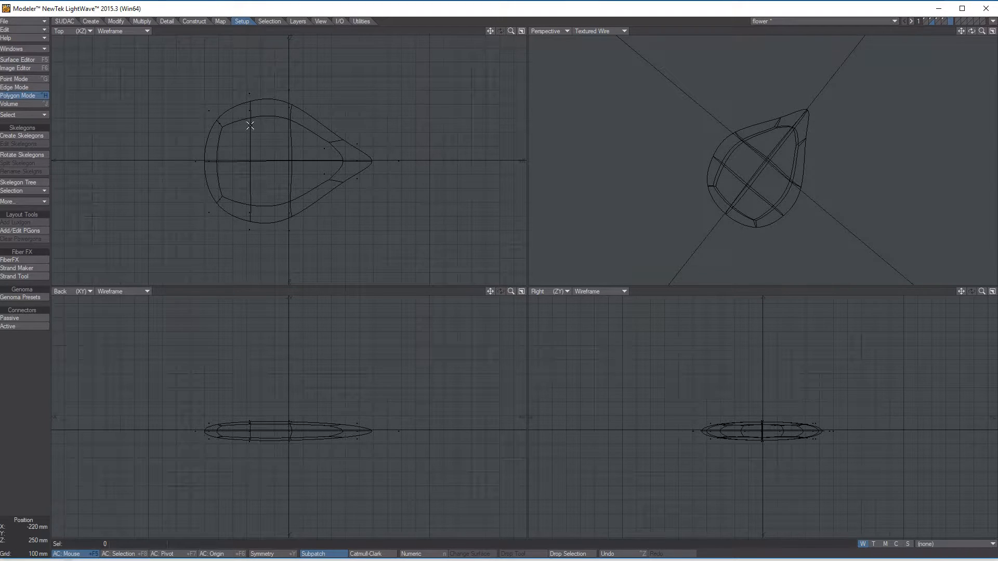
{"action": "left_click", "coordinate": [20, 136]}
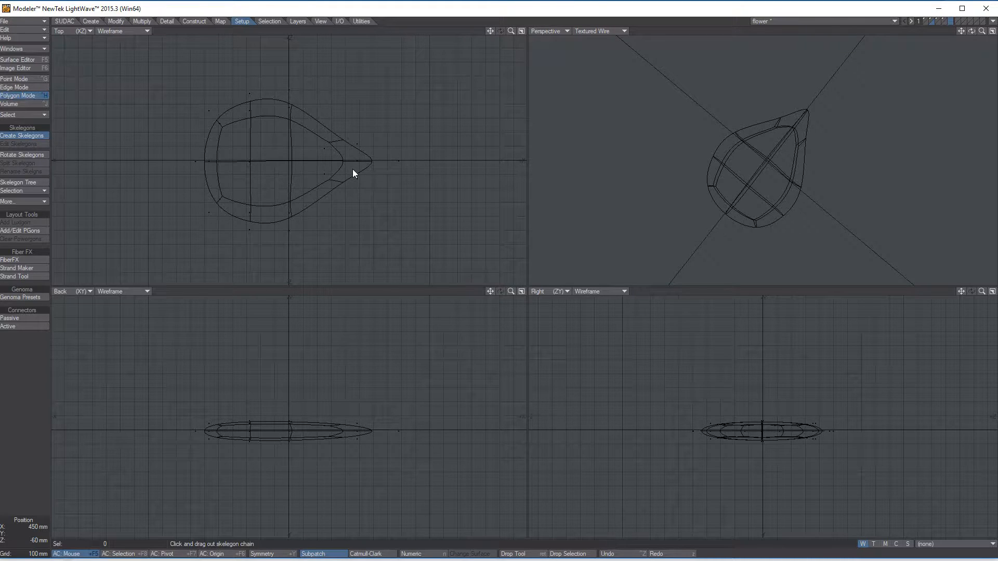
{"action": "left_click", "coordinate": [373, 431]}
{"action": "left_click_drag", "start_coordinate": [373, 430], "coordinate": [189, 432]}
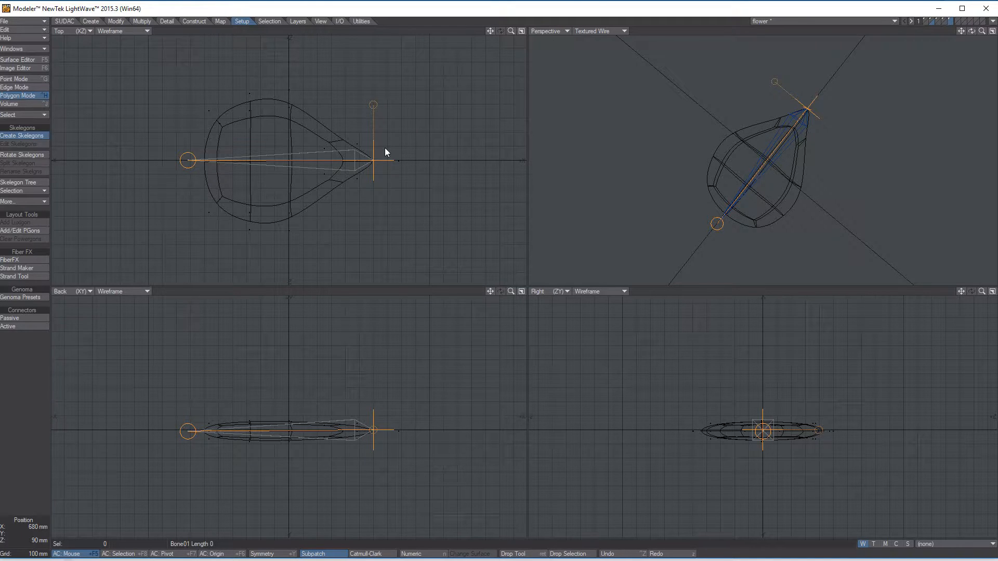
{"action": "key", "text": "Return"}
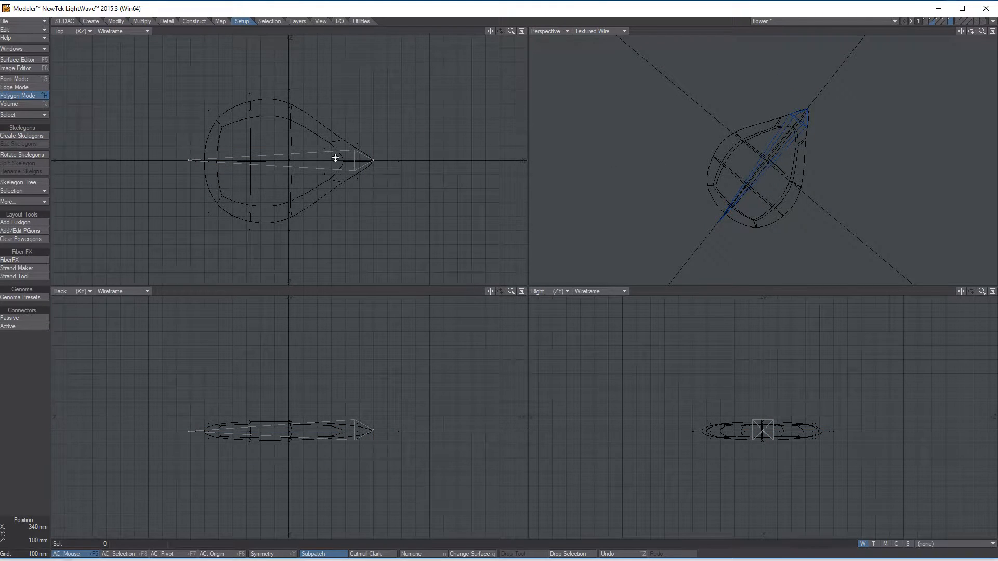
Step: Select the petal's skelegon and split it twice into a chain of four bones
{"action": "left_click_drag", "start_coordinate": [689, 197], "coordinate": [525, 172], "text": "alt"}
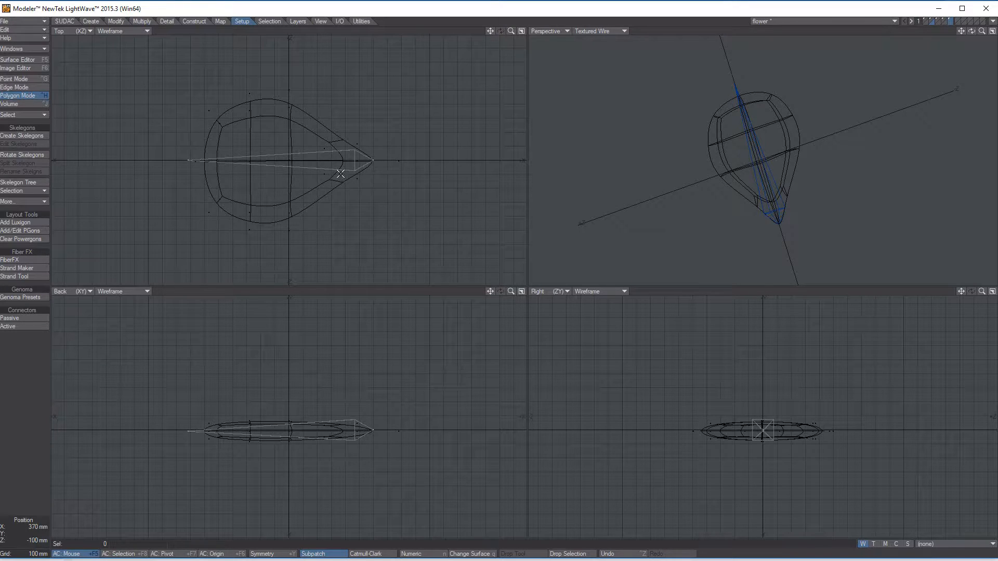
{"action": "left_click", "coordinate": [338, 154]}
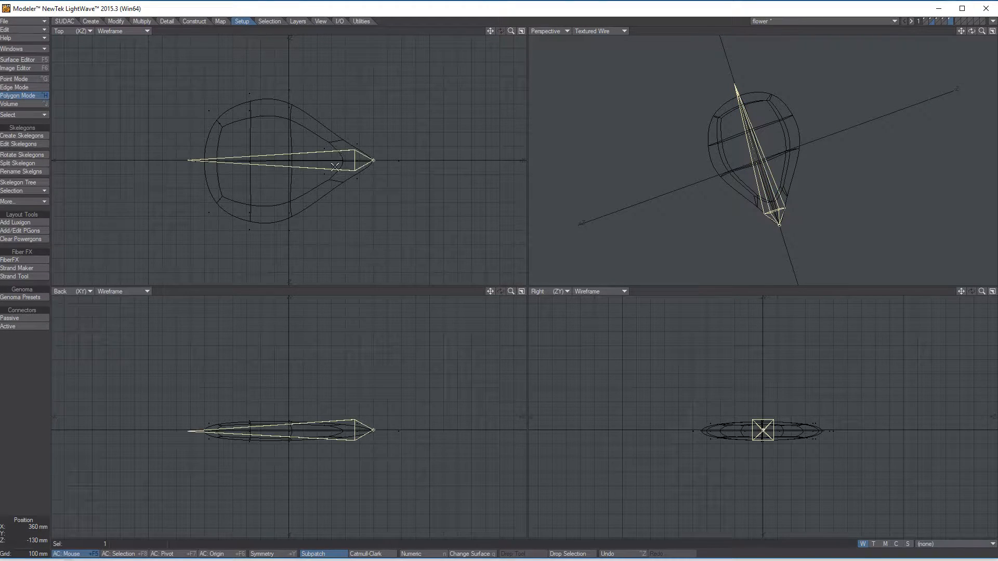
{"action": "left_click_drag", "start_coordinate": [813, 167], "coordinate": [749, 156], "text": "alt"}
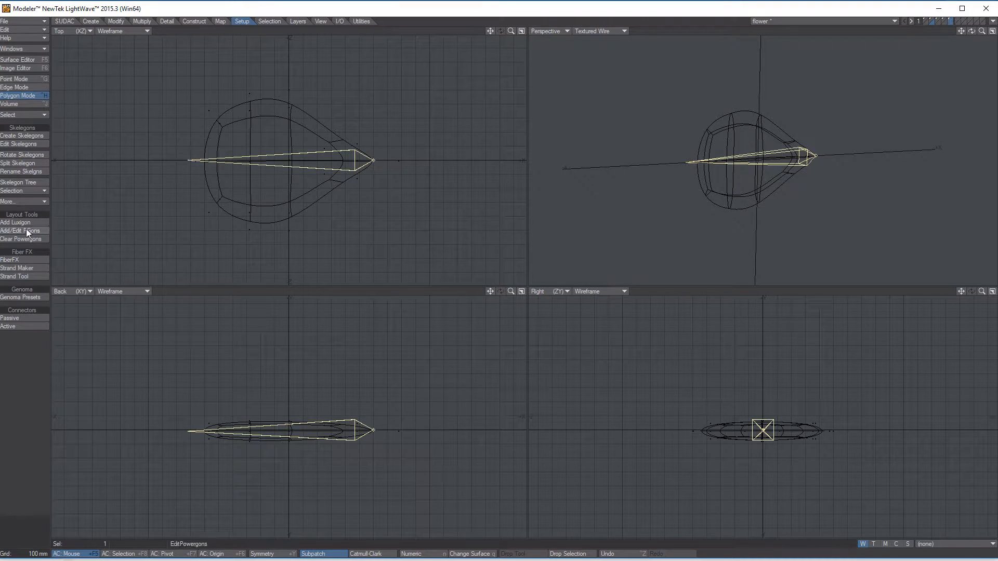
{"action": "left_click", "coordinate": [31, 163]}
{"action": "left_click", "coordinate": [31, 163]}
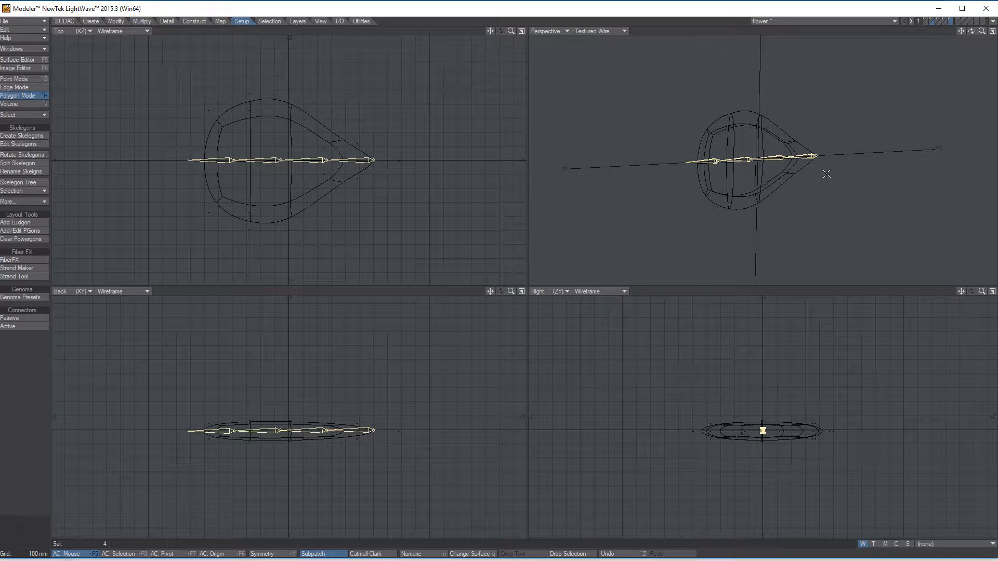
Step: Cut the four skelegons from the fifth layer, paste them into the petal layer and deselect them
{"action": "left_click_drag", "start_coordinate": [742, 116], "coordinate": [598, 152], "text": "alt"}
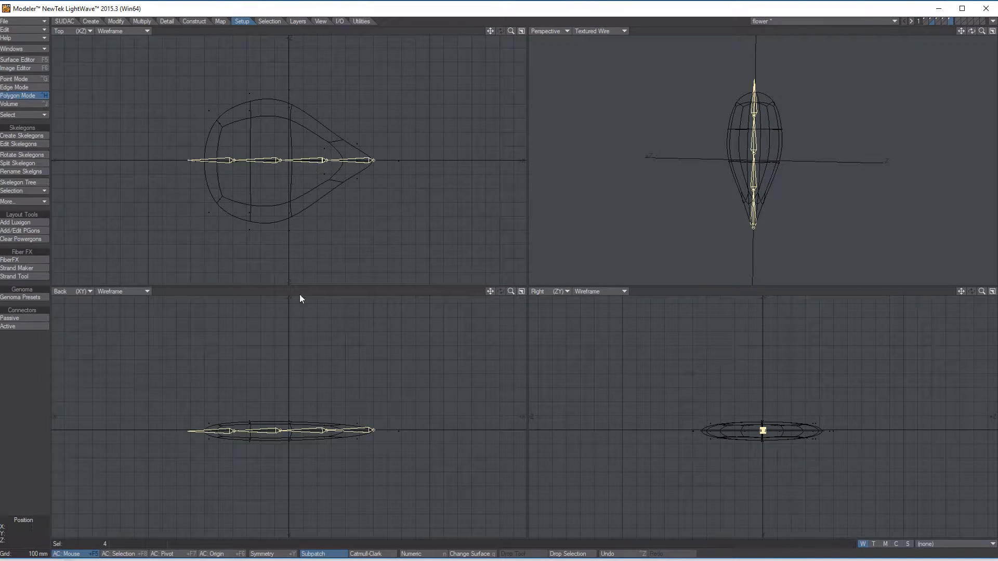
{"action": "left_click_drag", "start_coordinate": [820, 123], "coordinate": [847, 124], "text": "alt"}
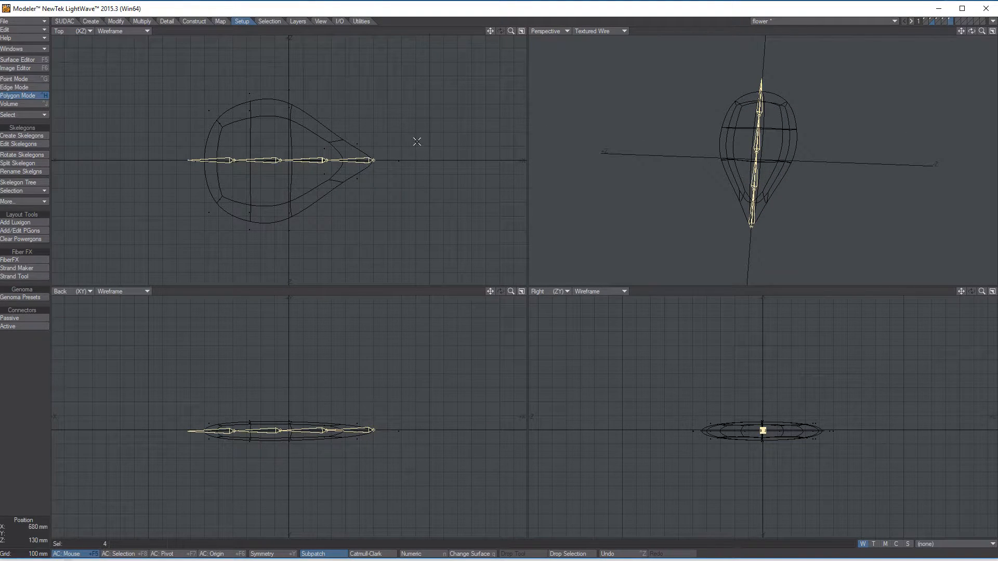
{"action": "left_click_drag", "start_coordinate": [824, 129], "coordinate": [790, 116], "text": "alt"}
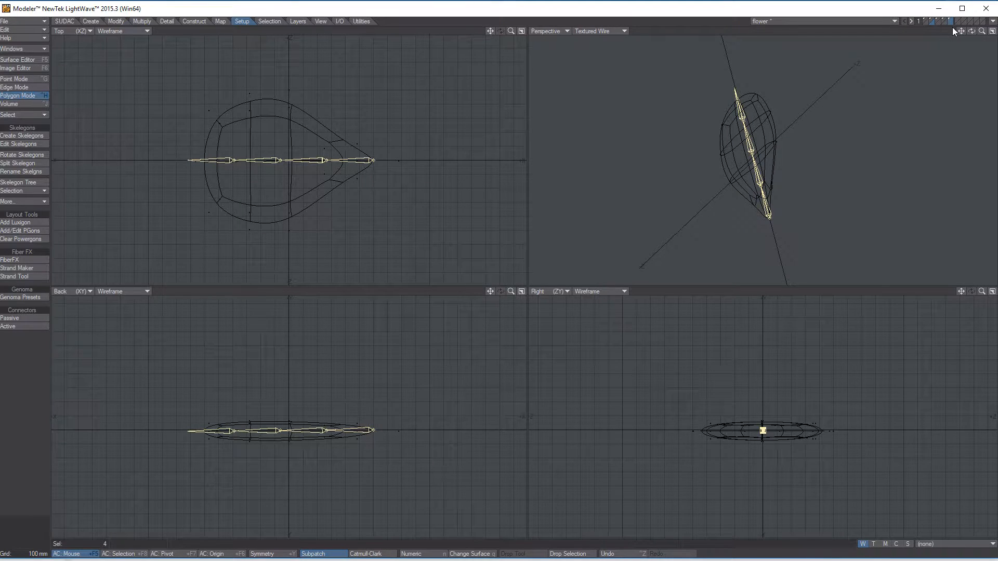
{"action": "left_click", "coordinate": [64, 21]}
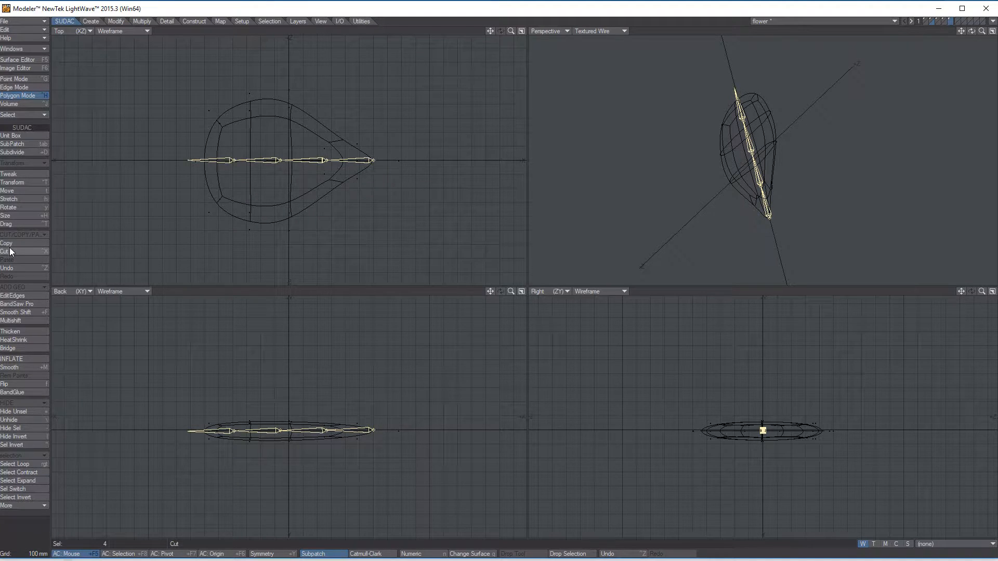
{"action": "key", "text": "ctrl+x"}
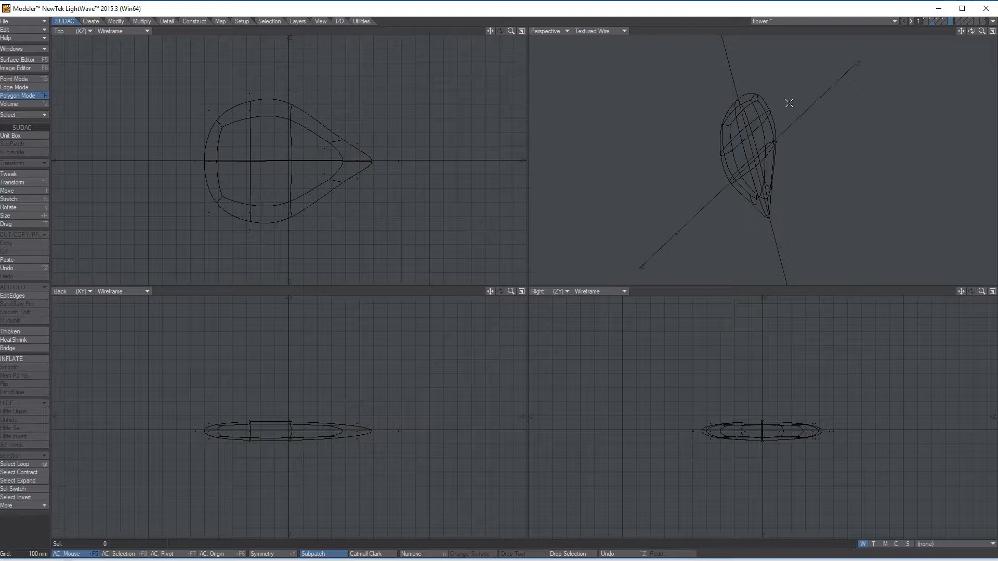
{"action": "left_click", "coordinate": [931, 18]}
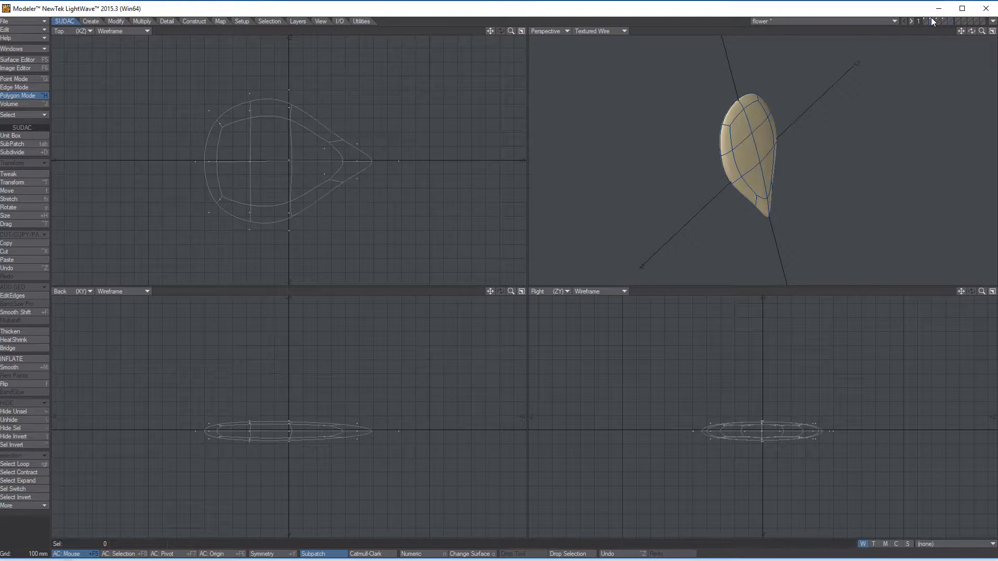
{"action": "left_click_drag", "start_coordinate": [741, 186], "coordinate": [703, 155], "text": "alt"}
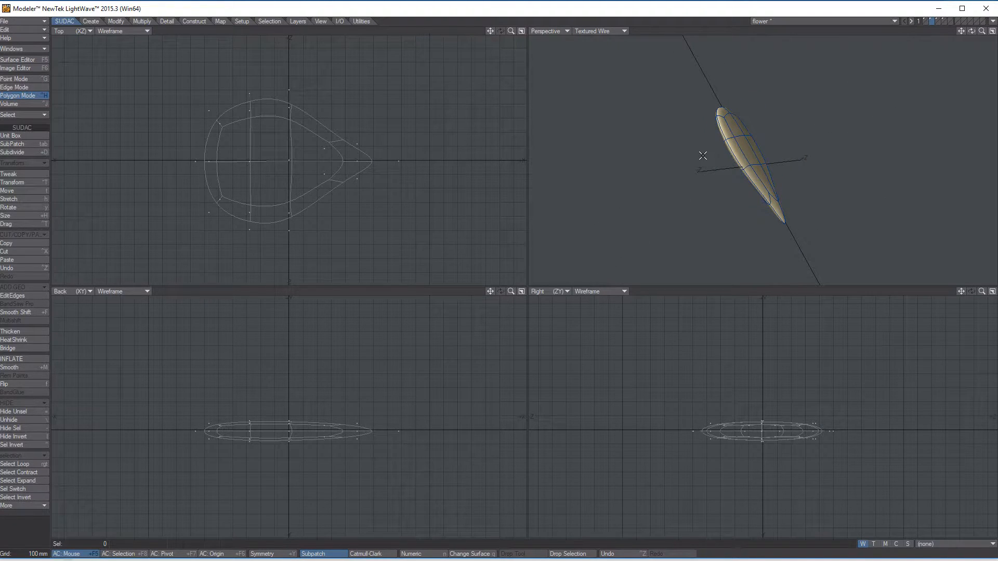
{"action": "key", "text": "ctrl+v"}
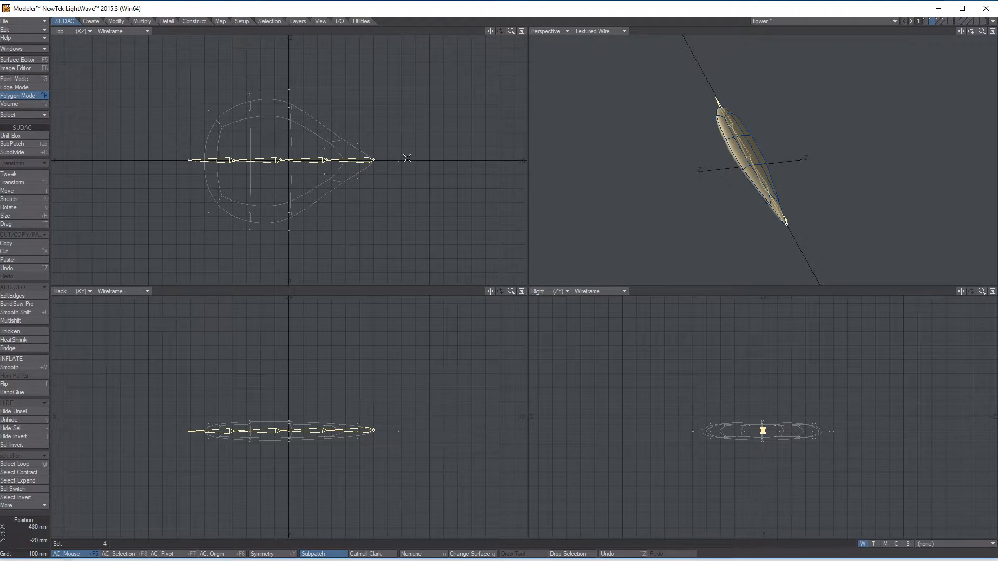
{"action": "left_click_drag", "start_coordinate": [789, 107], "coordinate": [719, 176], "text": "alt"}
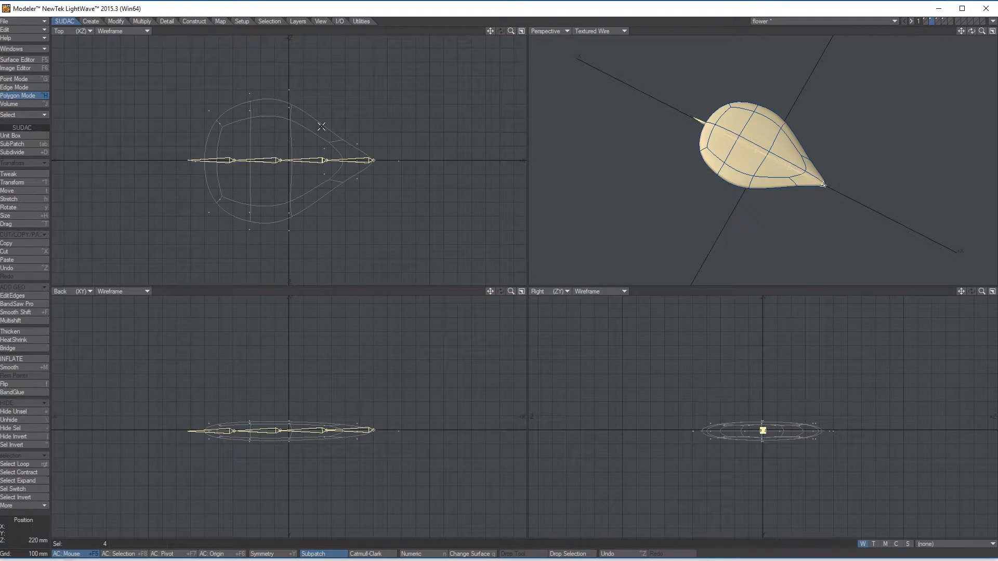
{"action": "left_click", "coordinate": [24, 539]}
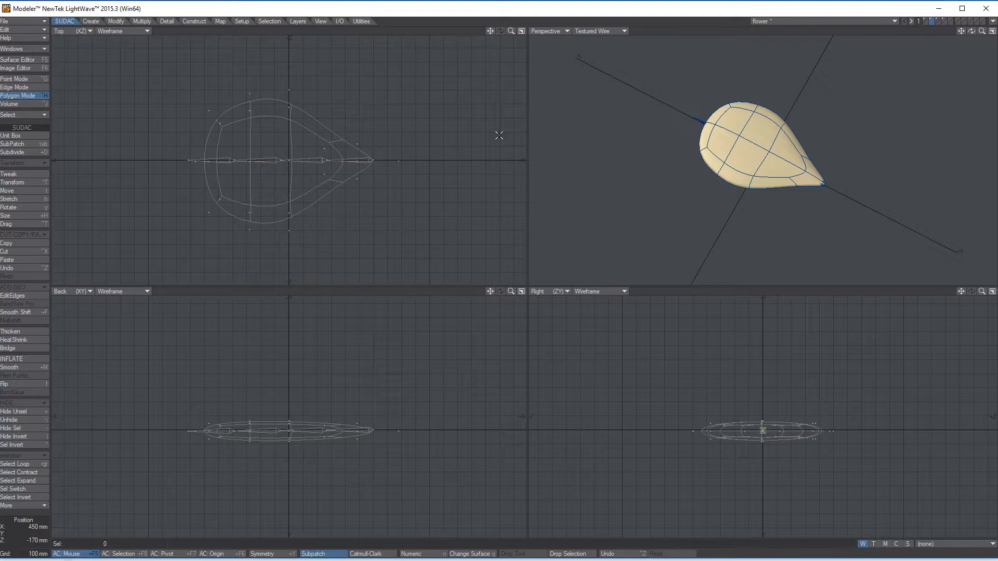
Step: Create a new weight map named ped with an initial value of 100% for the petal layer
{"action": "left_click_drag", "start_coordinate": [868, 145], "coordinate": [736, 166], "text": "alt"}
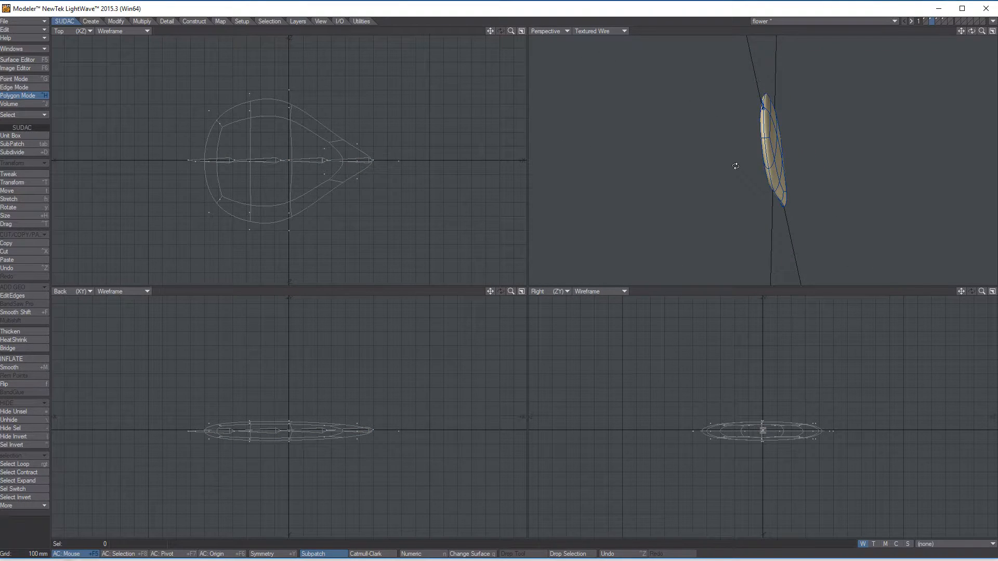
{"action": "left_click_drag", "start_coordinate": [827, 144], "coordinate": [764, 150], "text": "alt"}
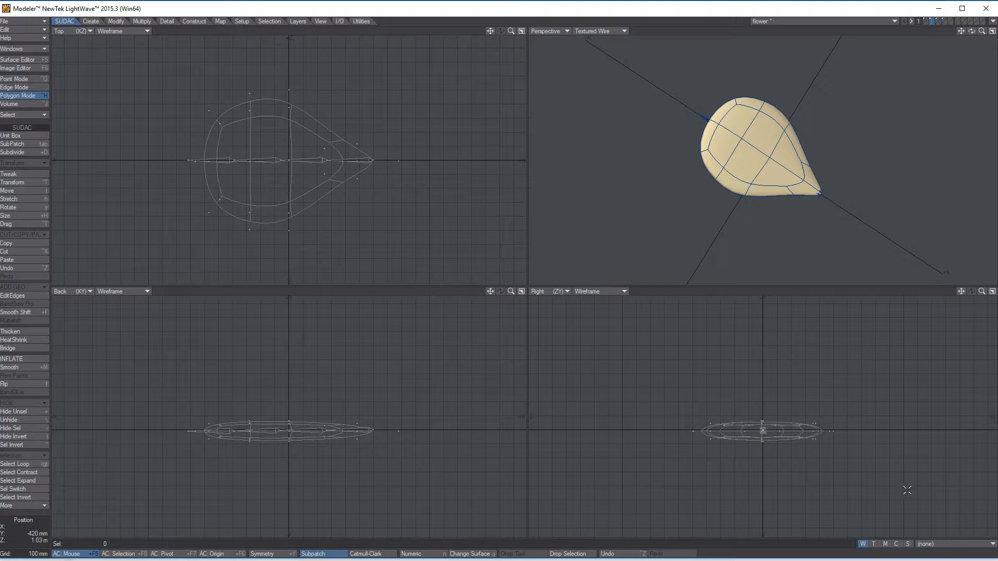
{"action": "left_click", "coordinate": [862, 544]}
{"action": "left_click", "coordinate": [943, 545]}
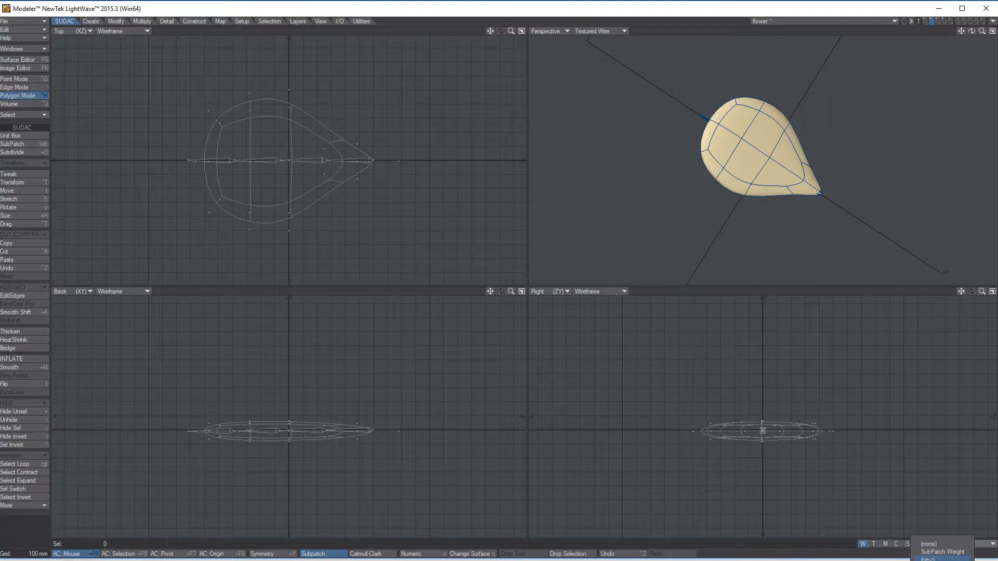
{"action": "left_click", "coordinate": [931, 558]}
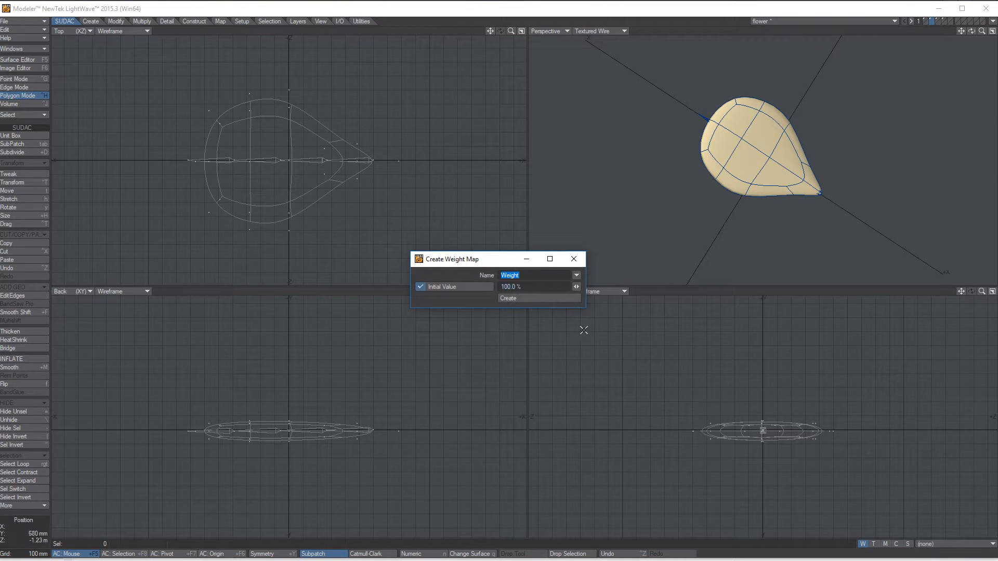
{"action": "left_click_drag", "start_coordinate": [468, 258], "coordinate": [550, 148]}
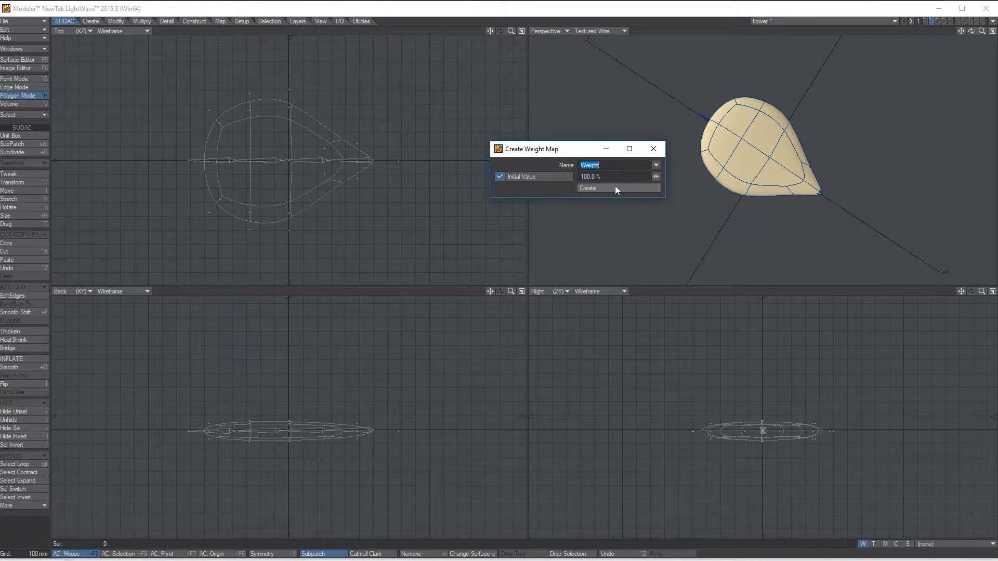
{"action": "type", "text": "ped"}
{"action": "left_click", "coordinate": [612, 188]}
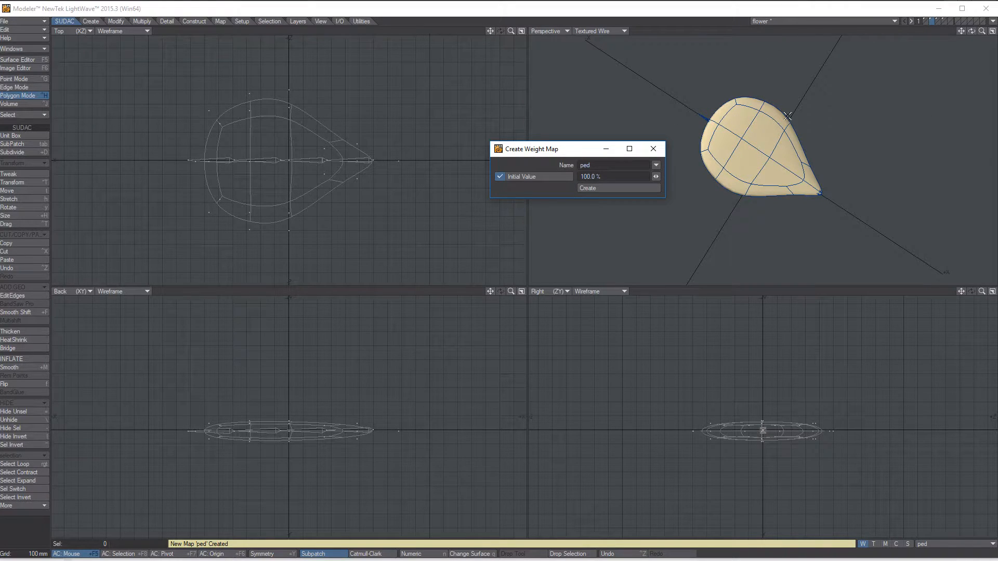
Step: Display the perspective view in Weight Shade and compare the ped weighting on the petal with the sphere on the first layer
{"action": "left_click_drag", "start_coordinate": [815, 77], "coordinate": [623, 83], "text": "alt"}
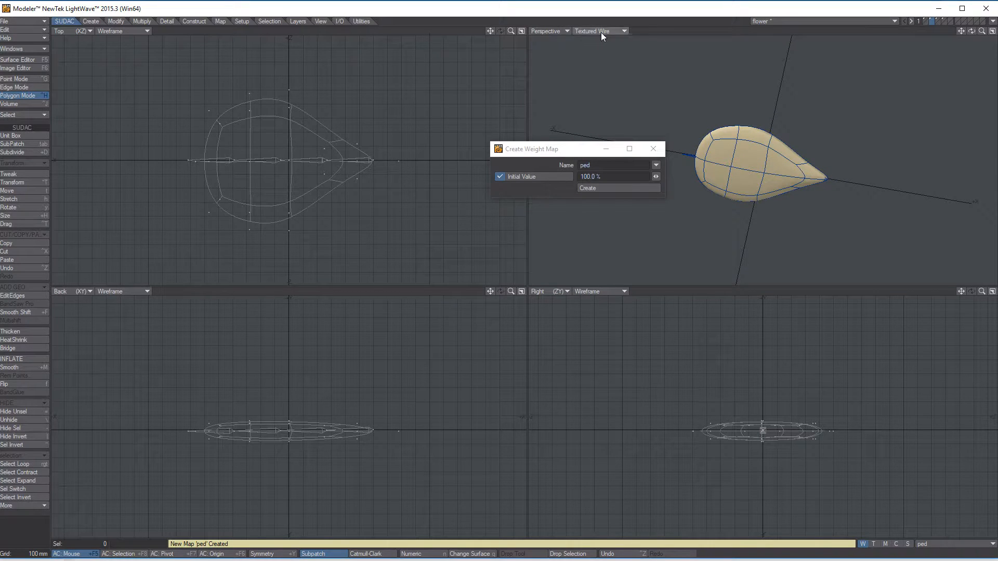
{"action": "left_click_drag", "start_coordinate": [777, 111], "coordinate": [760, 189], "text": "alt"}
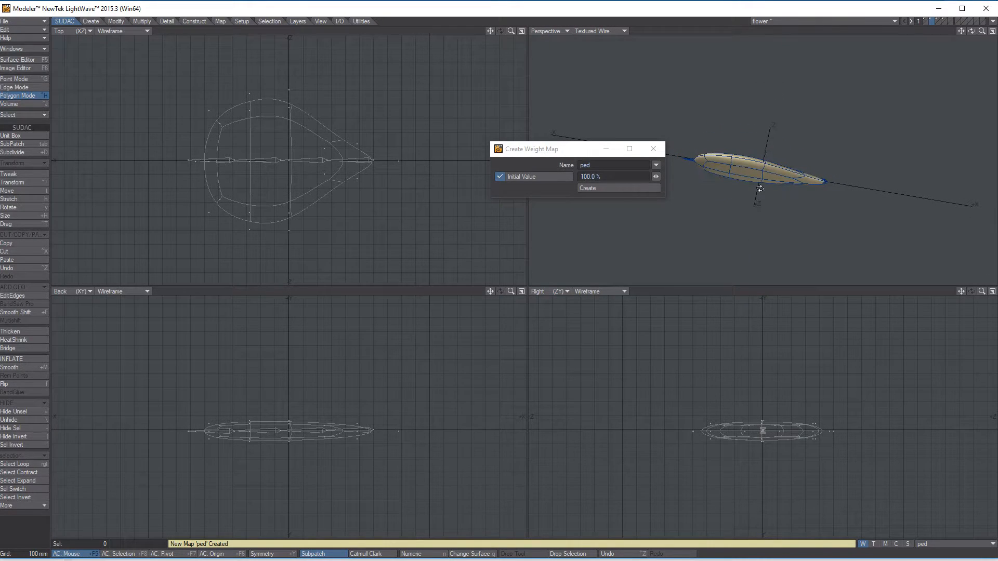
{"action": "left_click", "coordinate": [588, 32]}
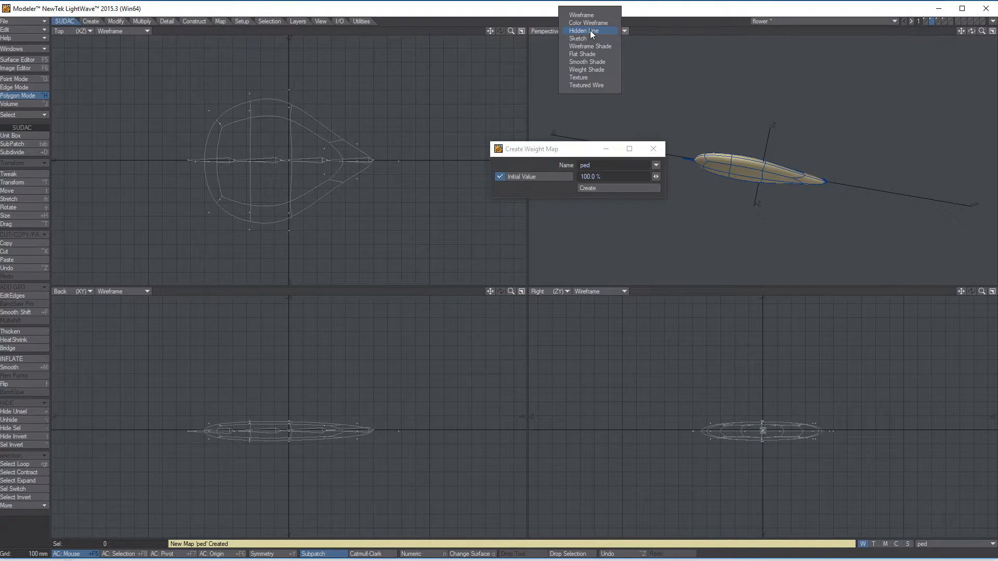
{"action": "left_click", "coordinate": [589, 70]}
{"action": "mouse_move", "coordinate": [743, 112]}
{"action": "left_mouse_down", "text": "alt"}
{"action": "mouse_move", "coordinate": [742, 142]}
{"action": "mouse_move", "coordinate": [769, 204]}
{"action": "mouse_move", "coordinate": [776, 73]}
{"action": "mouse_move", "coordinate": [749, 98]}
{"action": "left_mouse_up", "text": "alt"}
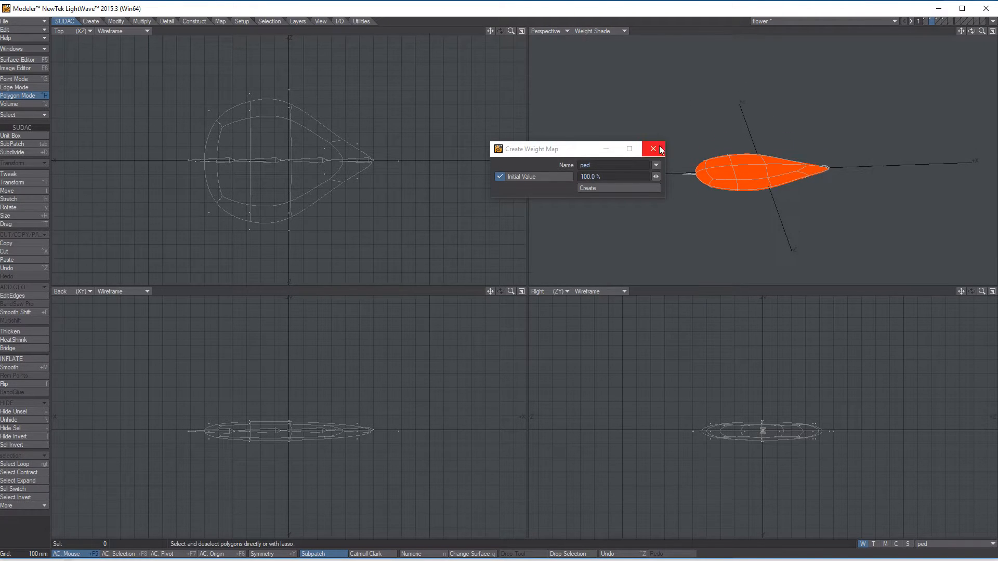
{"action": "left_click", "coordinate": [926, 21]}
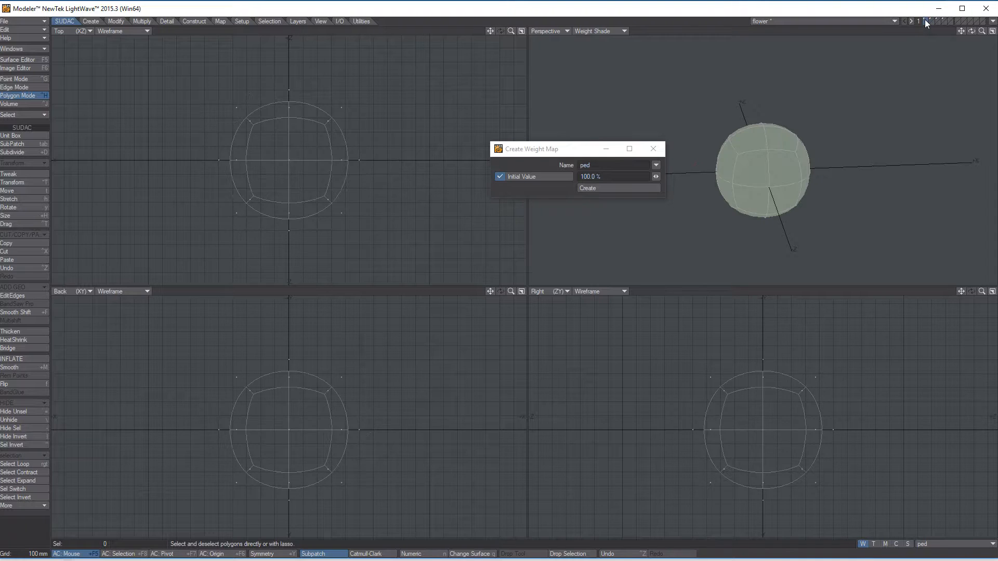
{"action": "left_click_drag", "start_coordinate": [847, 102], "coordinate": [816, 154], "text": "alt"}
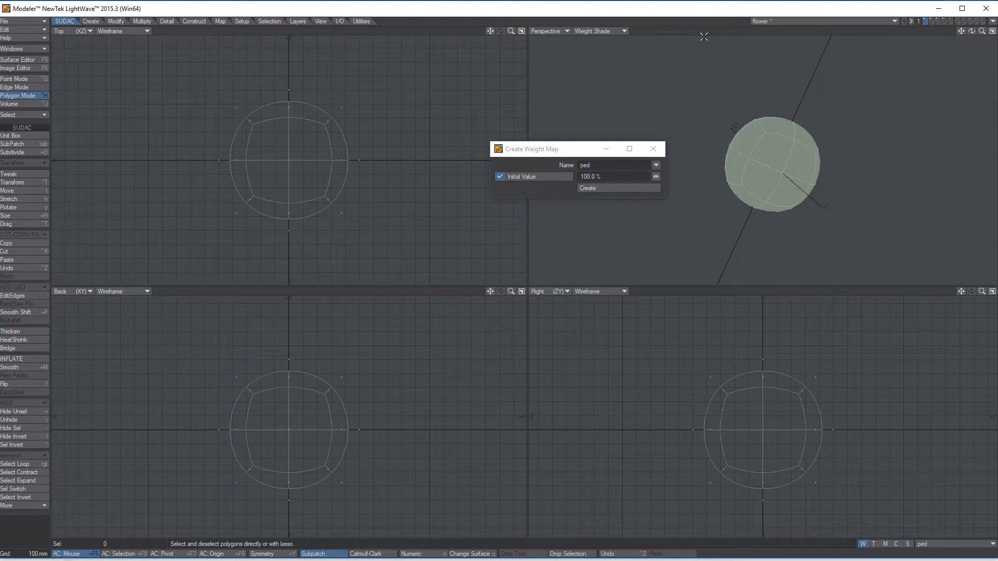
{"action": "left_click", "coordinate": [932, 20]}
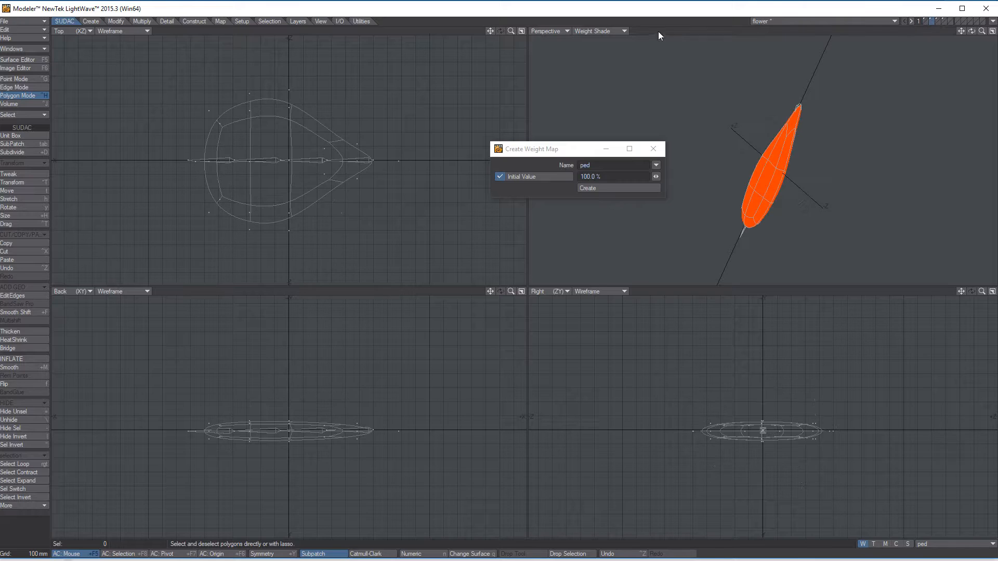
{"action": "left_click_drag", "start_coordinate": [711, 100], "coordinate": [719, 182], "text": "alt"}
{"action": "left_click_drag", "start_coordinate": [818, 130], "coordinate": [676, 41], "text": "alt"}
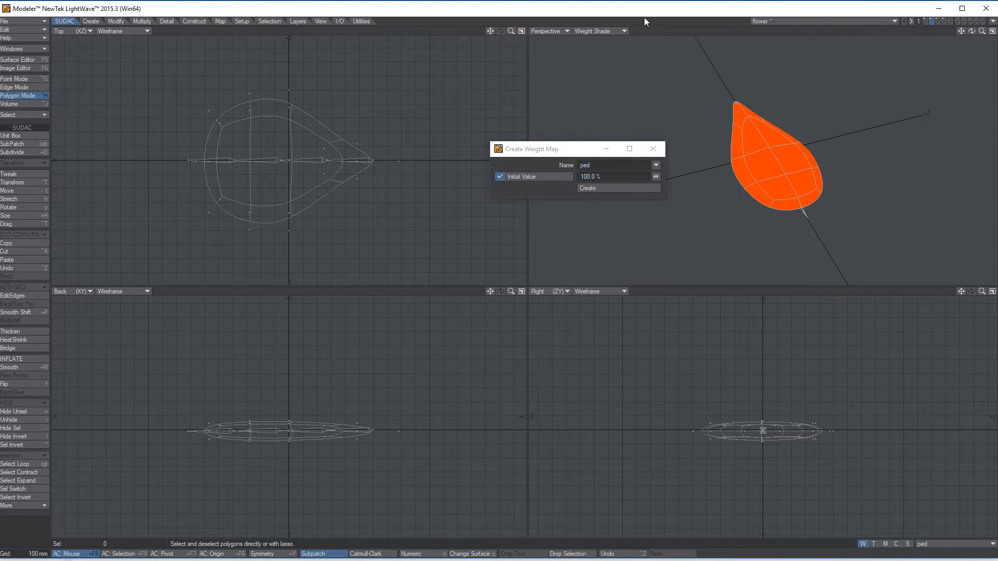
Step: Return the perspective view of the petal to Textured Wire display
{"action": "left_click", "coordinate": [617, 32]}
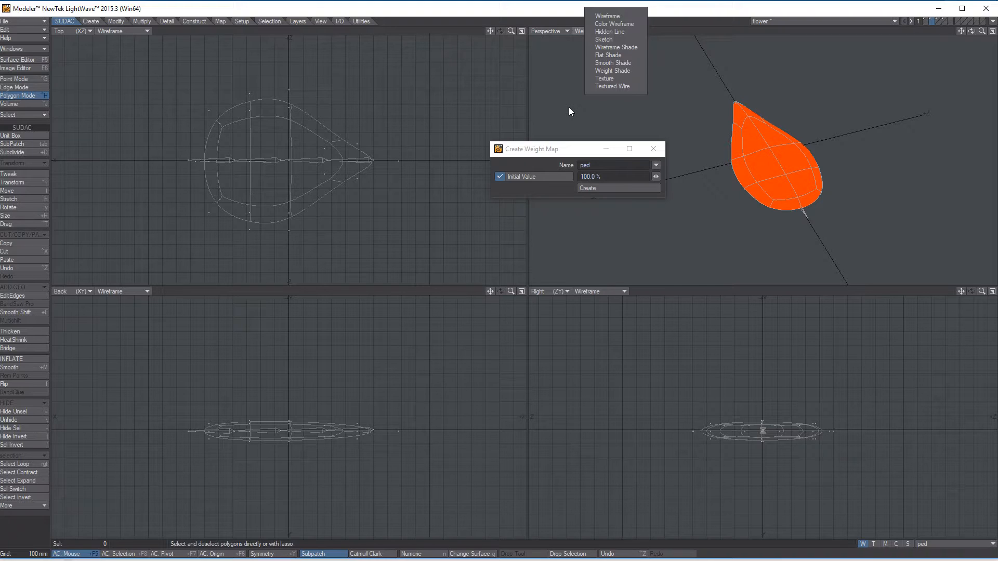
{"action": "left_click", "coordinate": [604, 86]}
{"action": "left_click_drag", "start_coordinate": [882, 167], "coordinate": [796, 144], "text": "alt"}
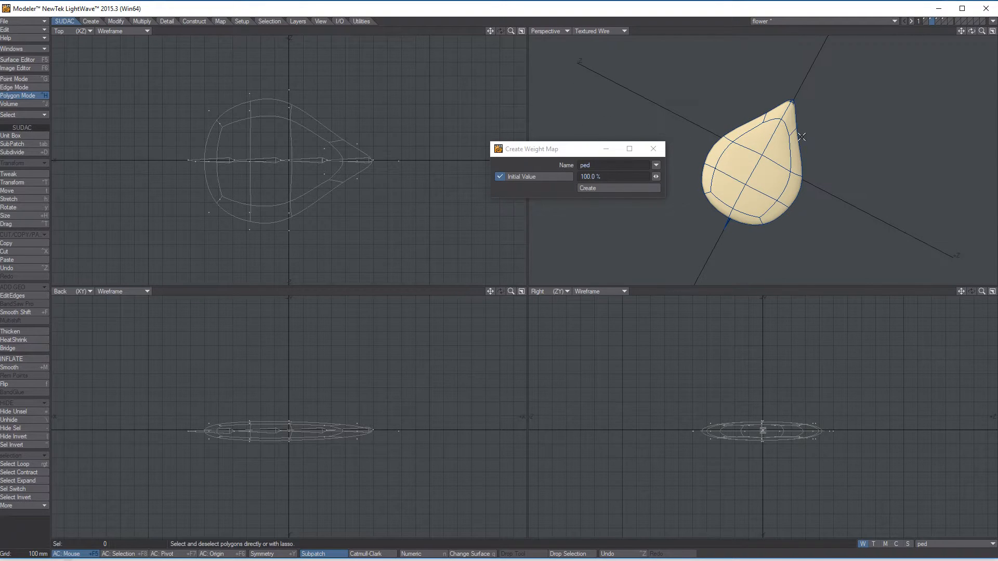
Step: Make the empty fifth layer active and show the stem from the fourth layer in the background as a guide
{"action": "left_click", "coordinate": [937, 20]}
{"action": "left_click_drag", "start_coordinate": [853, 156], "coordinate": [928, 31], "text": "alt"}
{"action": "left_click", "coordinate": [944, 20]}
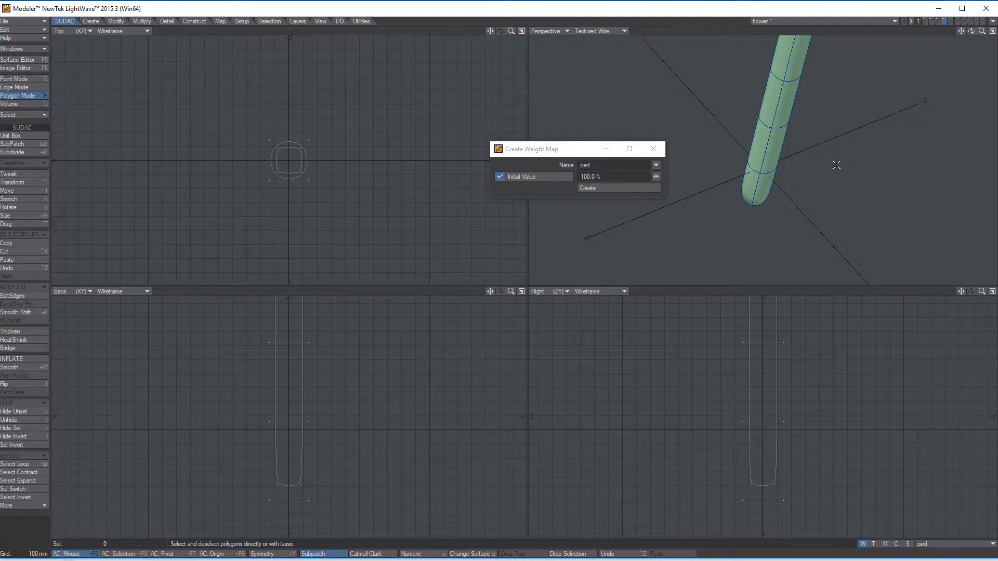
{"action": "key", "text": "a"}
{"action": "left_click_drag", "start_coordinate": [835, 165], "coordinate": [768, 88], "text": "alt"}
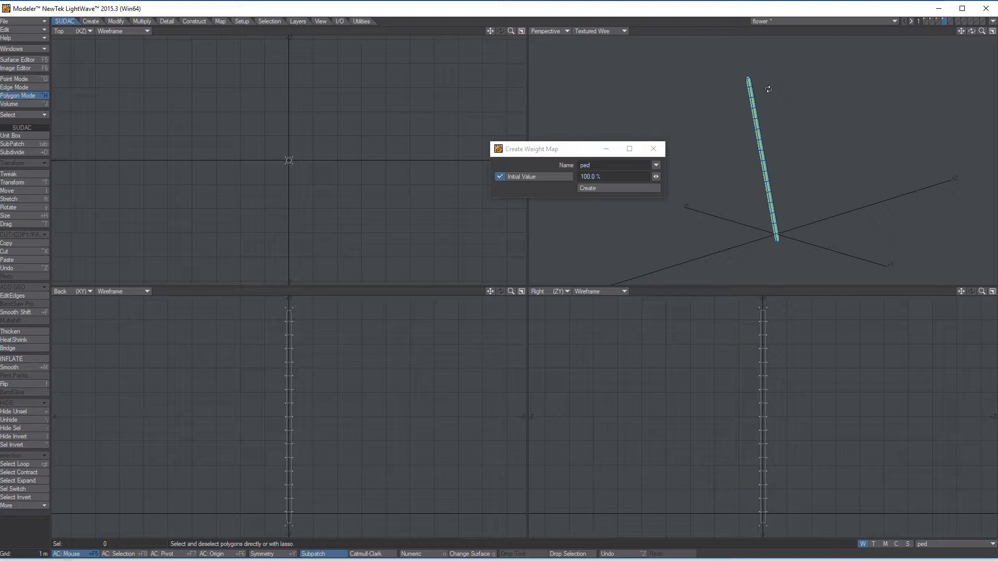
{"action": "left_click", "coordinate": [948, 19]}
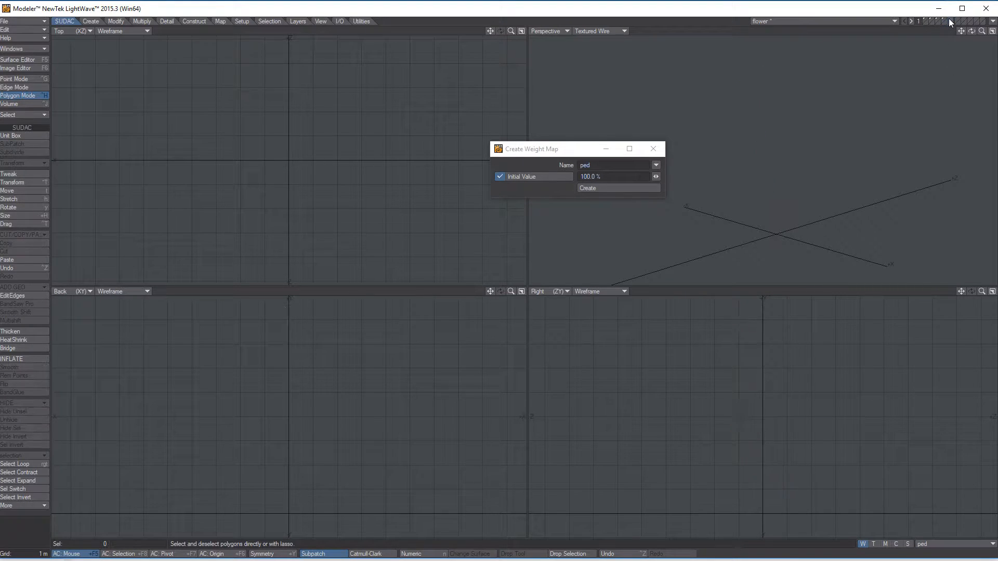
{"action": "left_click", "coordinate": [944, 24]}
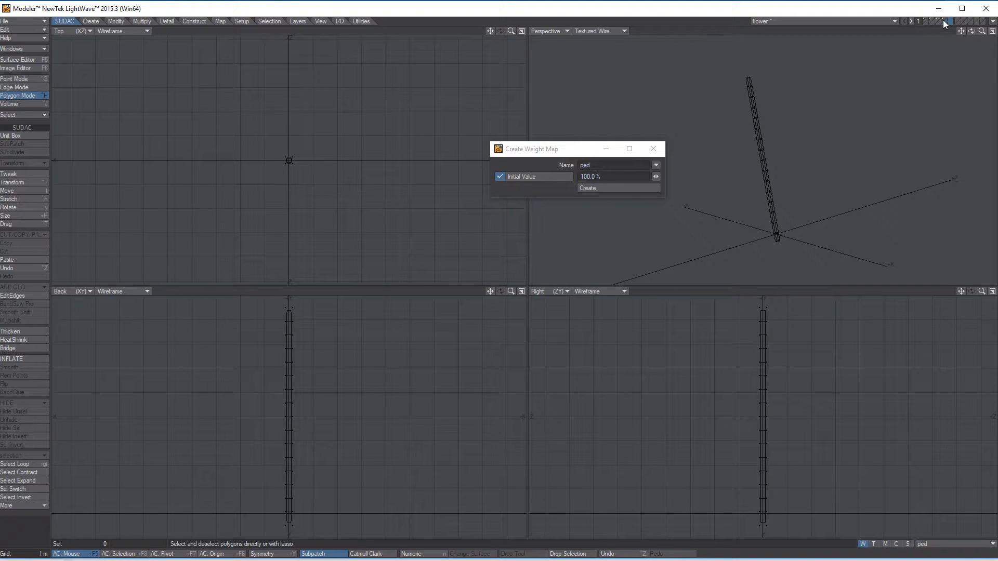
{"action": "left_click_drag", "start_coordinate": [848, 167], "coordinate": [797, 130], "text": "alt"}
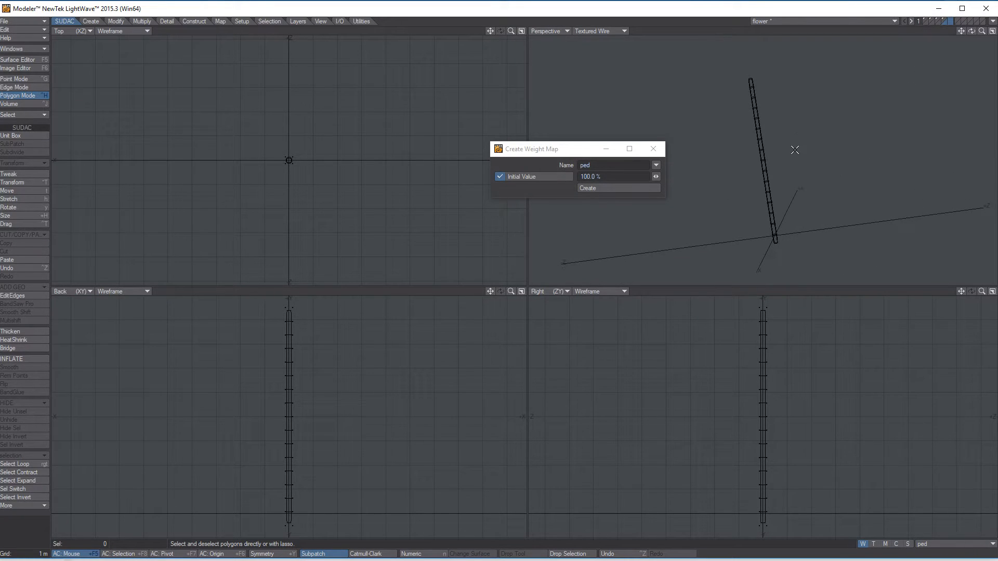
{"action": "left_click_drag", "start_coordinate": [822, 123], "coordinate": [783, 155], "text": "alt"}
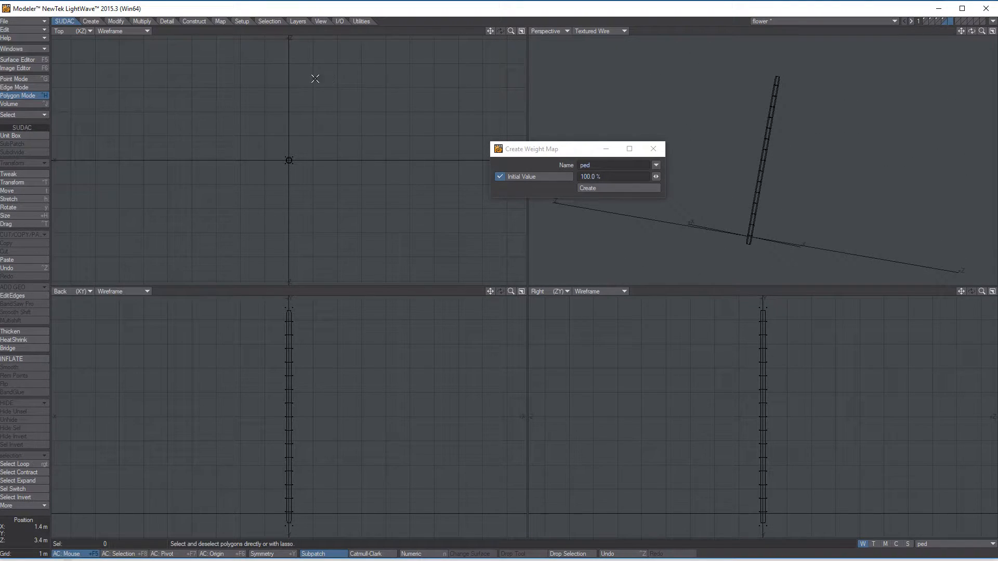
Step: Draw a single vertical skelegon through the stem, from its base to just past its upper end
{"action": "left_click", "coordinate": [243, 21]}
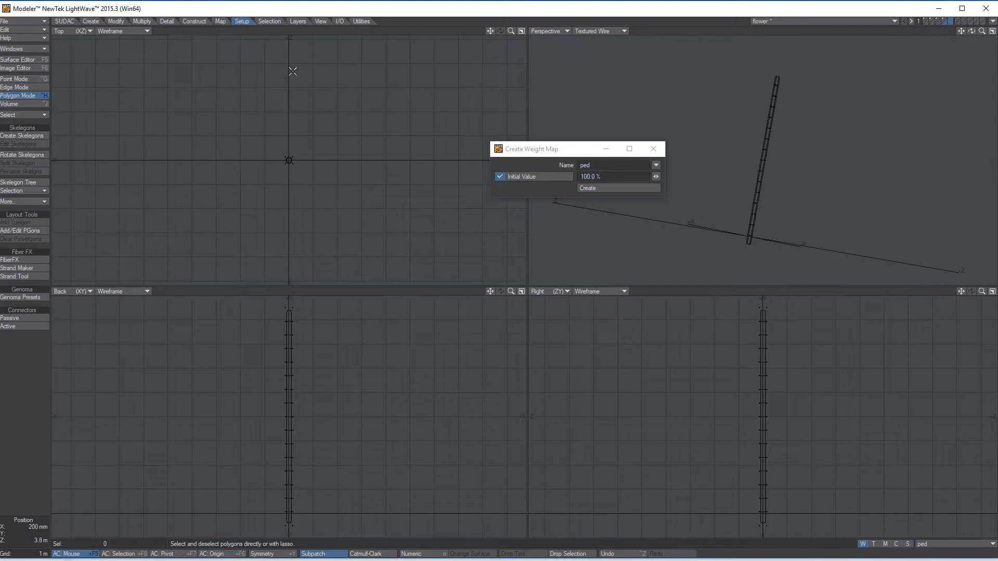
{"action": "left_click", "coordinate": [20, 136]}
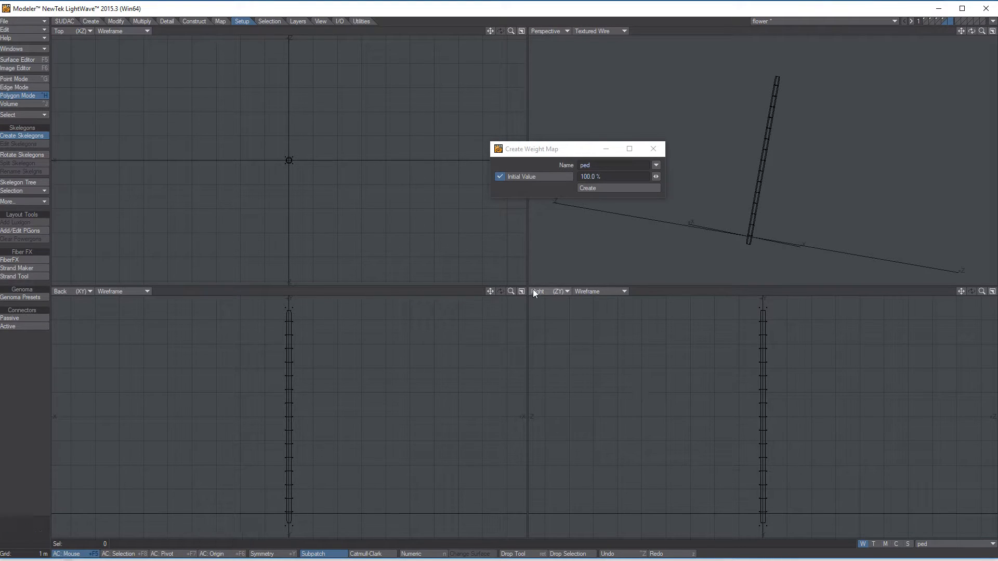
{"action": "left_click_drag", "start_coordinate": [763, 524], "coordinate": [765, 291]}
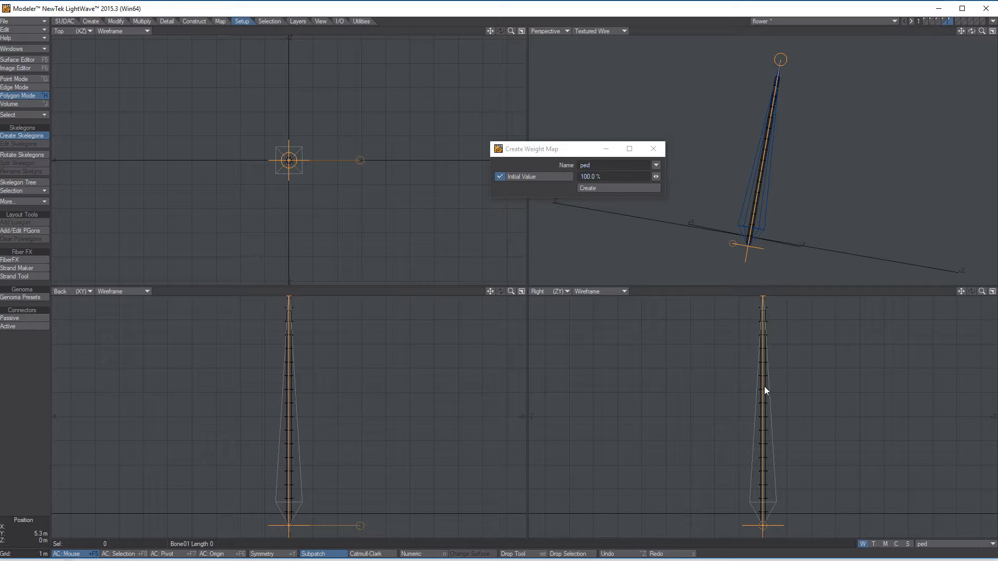
{"action": "key", "text": "Return"}
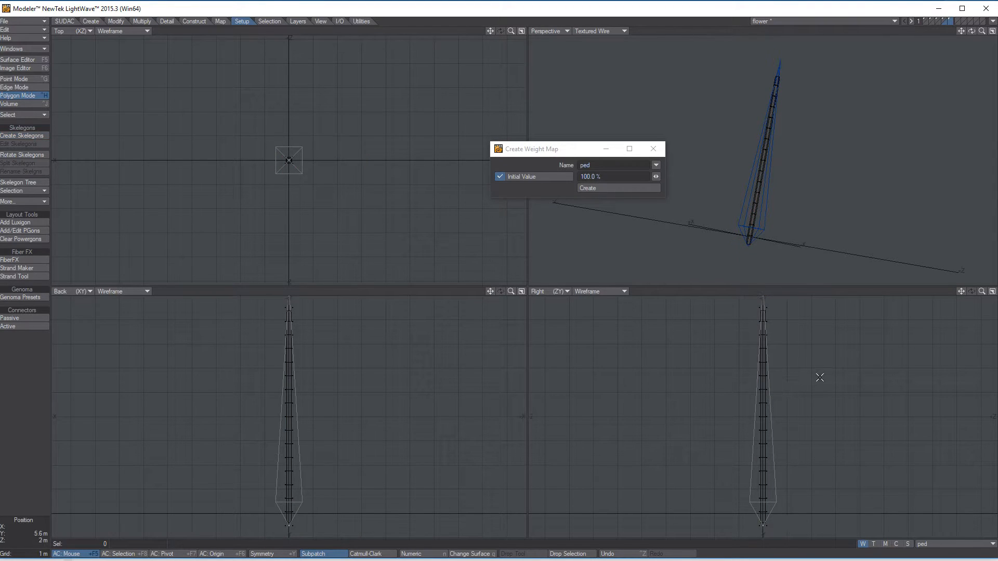
Step: Select the stem's skelegon and split it four times into a chain of 16 bones
{"action": "left_click_drag", "start_coordinate": [829, 175], "coordinate": [824, 105], "text": "alt"}
{"action": "left_click_drag", "start_coordinate": [773, 219], "coordinate": [782, 169], "text": "alt"}
{"action": "scroll", "coordinate": [781, 179], "scroll_direction": "up", "scroll_amount": 2}
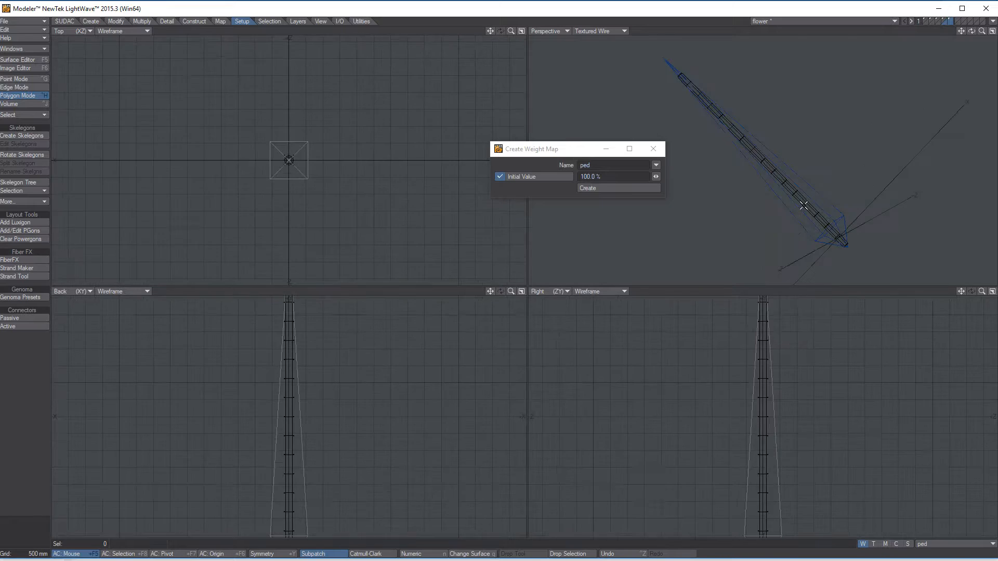
{"action": "left_click_drag", "start_coordinate": [819, 452], "coordinate": [811, 398], "text": "alt"}
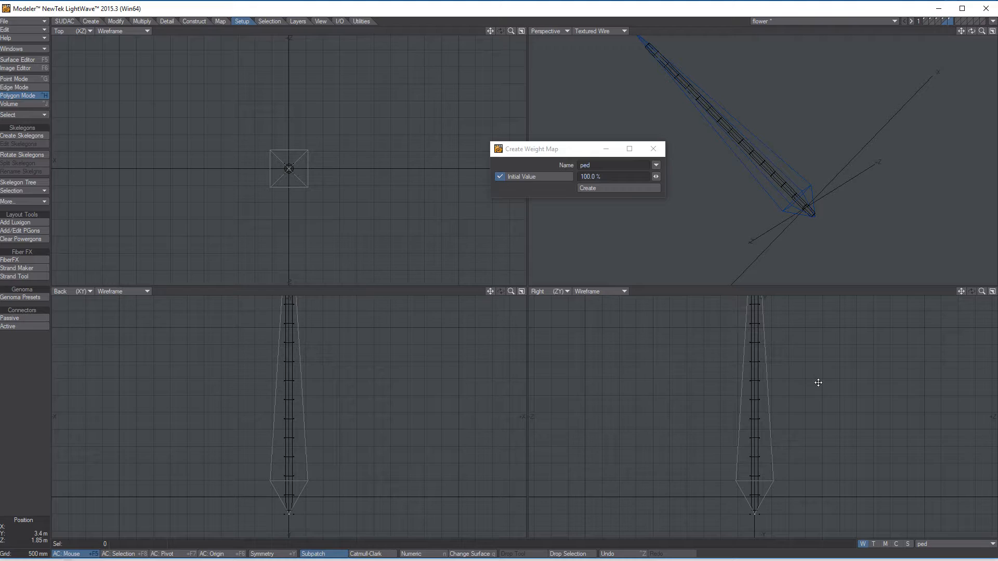
{"action": "left_click_drag", "start_coordinate": [766, 374], "coordinate": [793, 316], "text": "alt"}
{"action": "left_click", "coordinate": [770, 368]}
{"action": "left_click_drag", "start_coordinate": [771, 368], "coordinate": [773, 428], "text": "alt"}
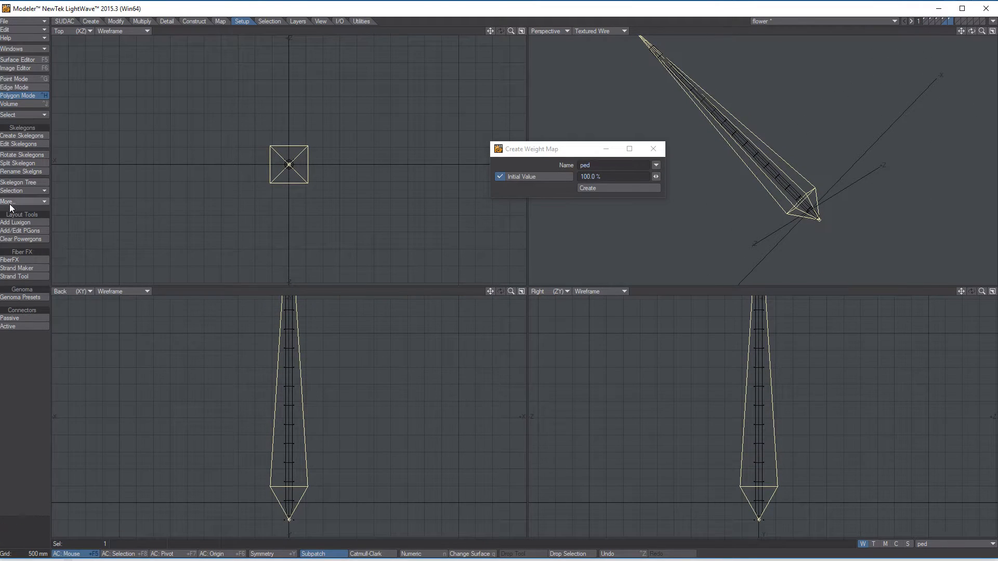
{"action": "left_click", "coordinate": [29, 163]}
{"action": "left_click", "coordinate": [29, 163]}
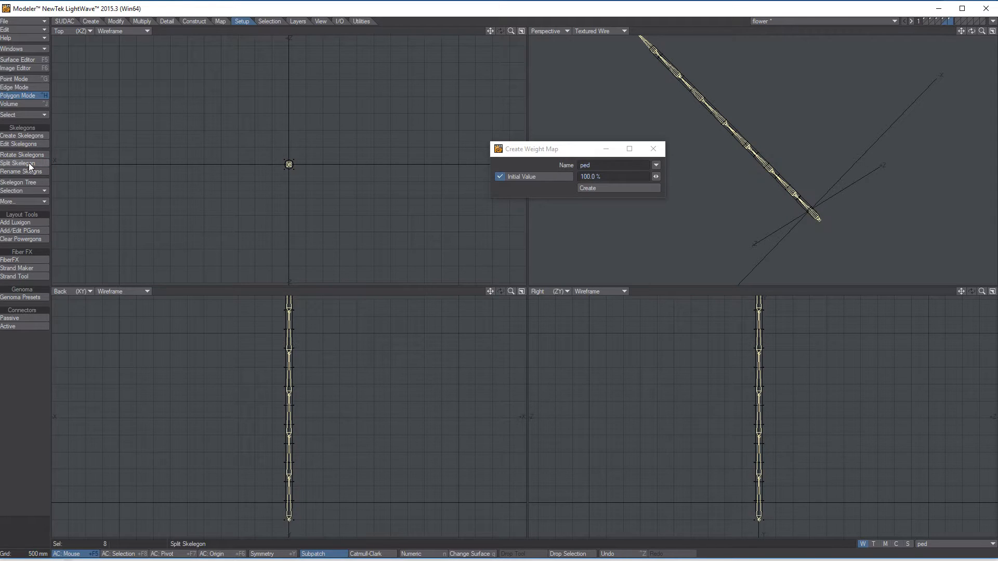
{"action": "left_click", "coordinate": [29, 163]}
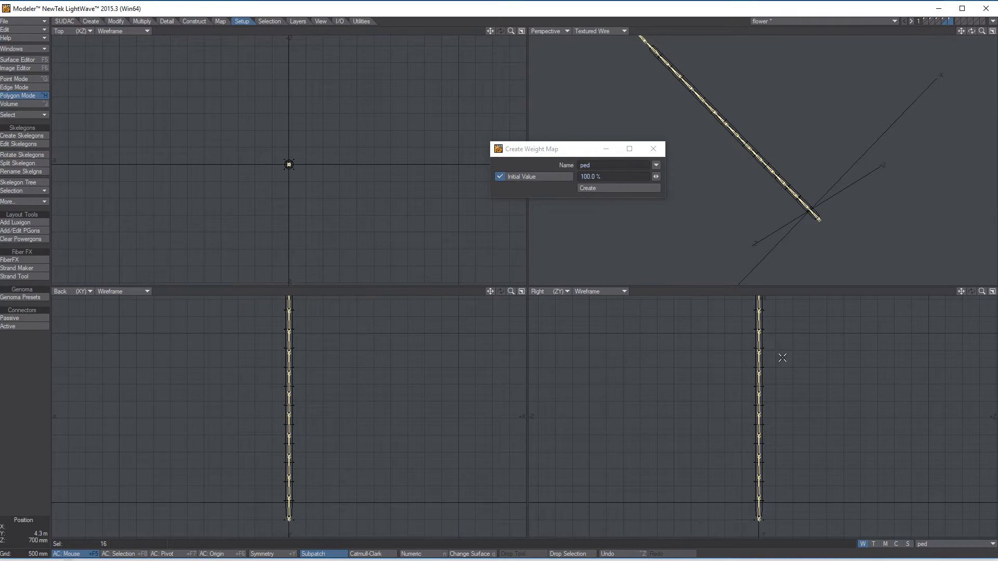
Step: Cut the 16 skelegons from the fifth layer and paste them into the stem layer
{"action": "left_click_drag", "start_coordinate": [780, 429], "coordinate": [787, 354], "text": "alt"}
{"action": "left_click_drag", "start_coordinate": [791, 127], "coordinate": [782, 154], "text": "alt"}
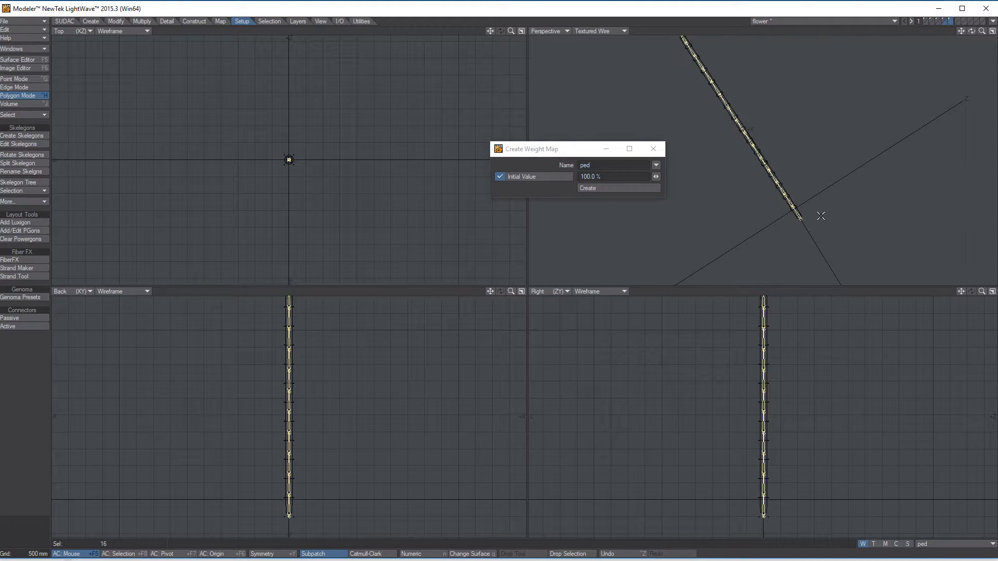
{"action": "left_click", "coordinate": [949, 23]}
{"action": "key", "text": "ctrl+x"}
{"action": "left_click", "coordinate": [945, 21]}
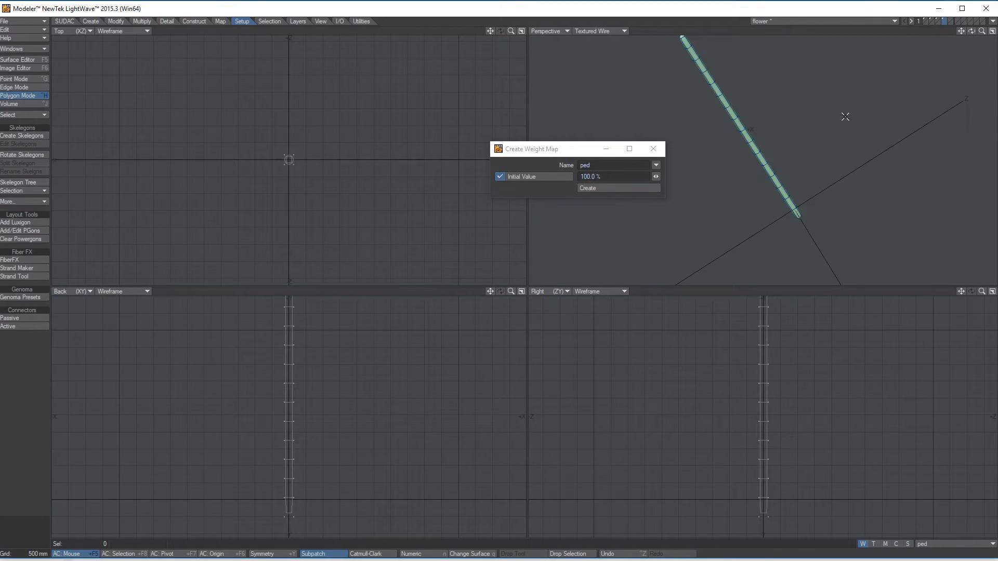
{"action": "left_click_drag", "start_coordinate": [800, 202], "coordinate": [799, 396], "text": "alt"}
{"action": "key", "text": "g"}
{"action": "key", "text": "ctrl+v"}
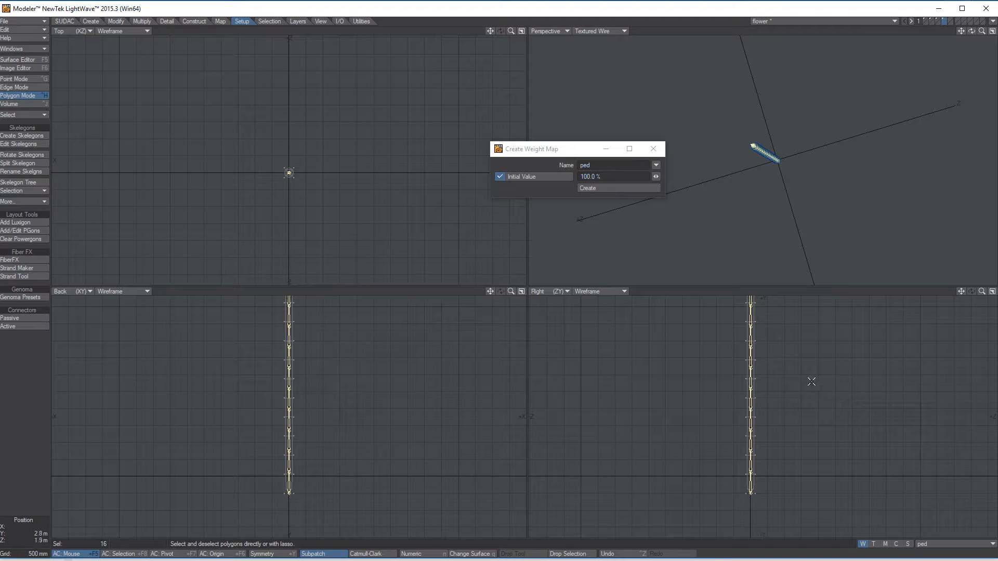
Step: Deselect the stem's skelegons and create a weight map named stem with an initial value of 100%
{"action": "left_click", "coordinate": [10, 534]}
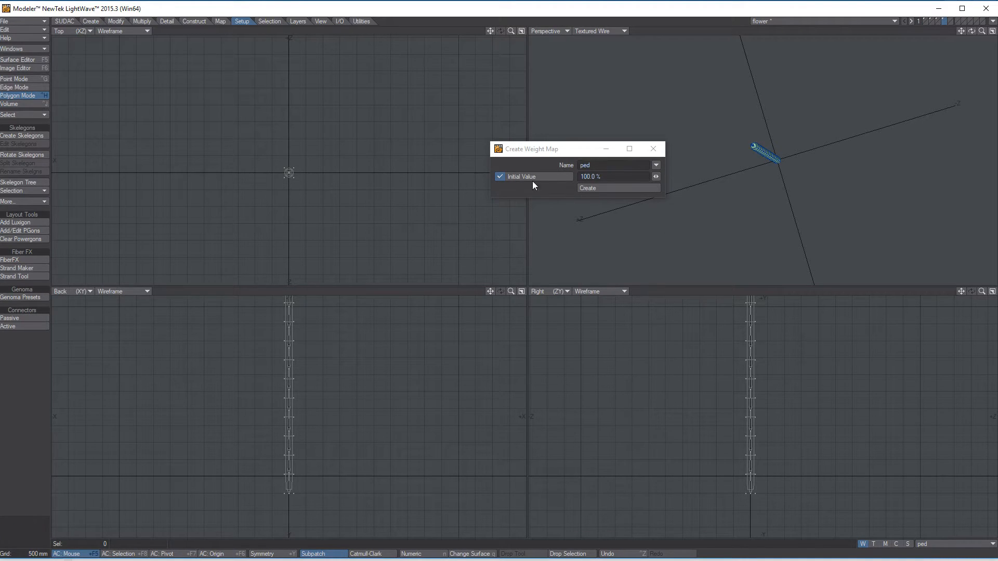
{"action": "left_click_drag", "start_coordinate": [542, 158], "coordinate": [491, 71]}
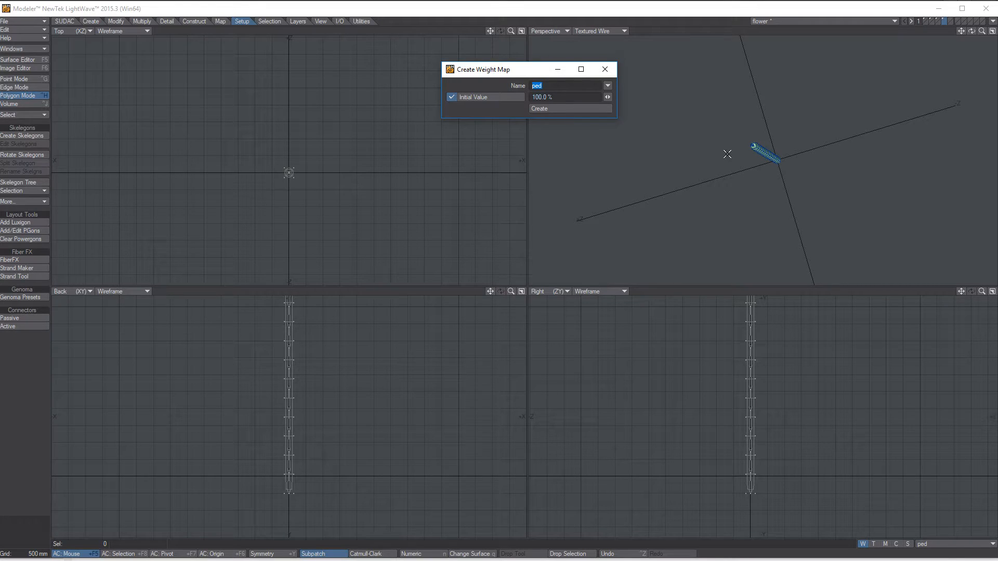
{"action": "type", "text": "stem"}
{"action": "left_click", "coordinate": [545, 114]}
{"action": "left_click", "coordinate": [764, 22]}
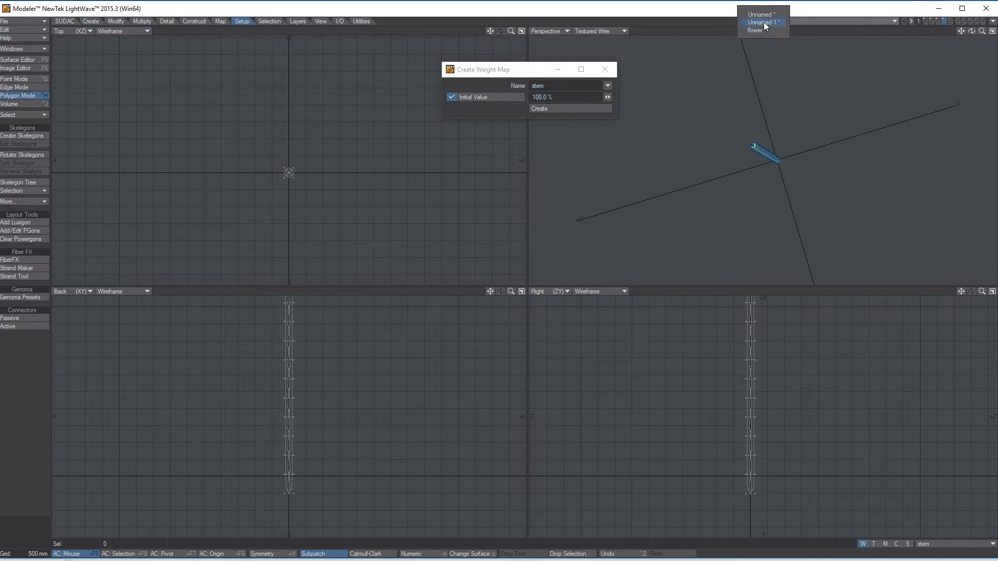
{"action": "left_click", "coordinate": [719, 22]}
Step: Check the stem's weighting in Weight Shade display in the perspective view, and return that view to Textured Wire
{"action": "left_click", "coordinate": [588, 33]}
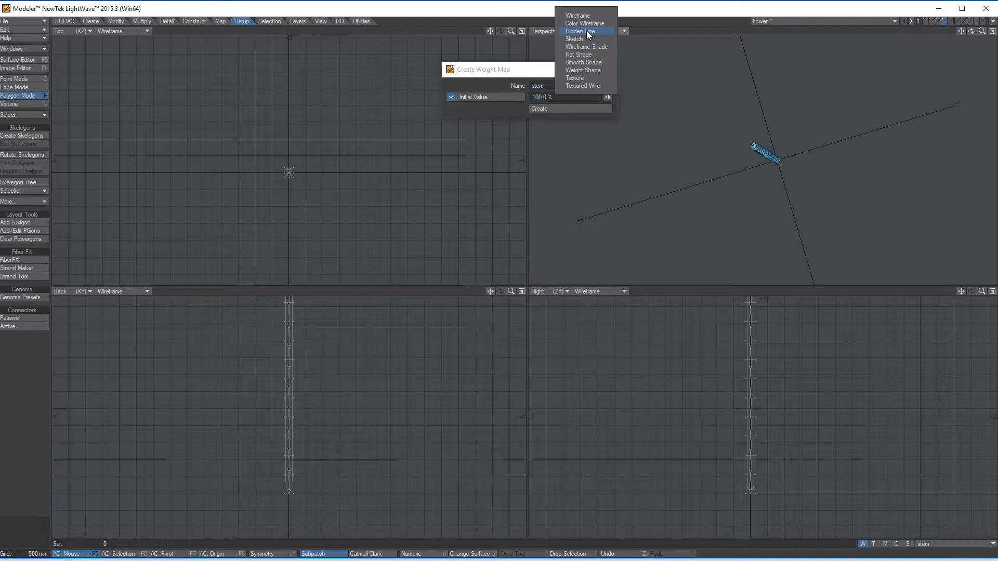
{"action": "left_click", "coordinate": [588, 70]}
{"action": "left_click_drag", "start_coordinate": [821, 187], "coordinate": [785, 155], "text": "alt"}
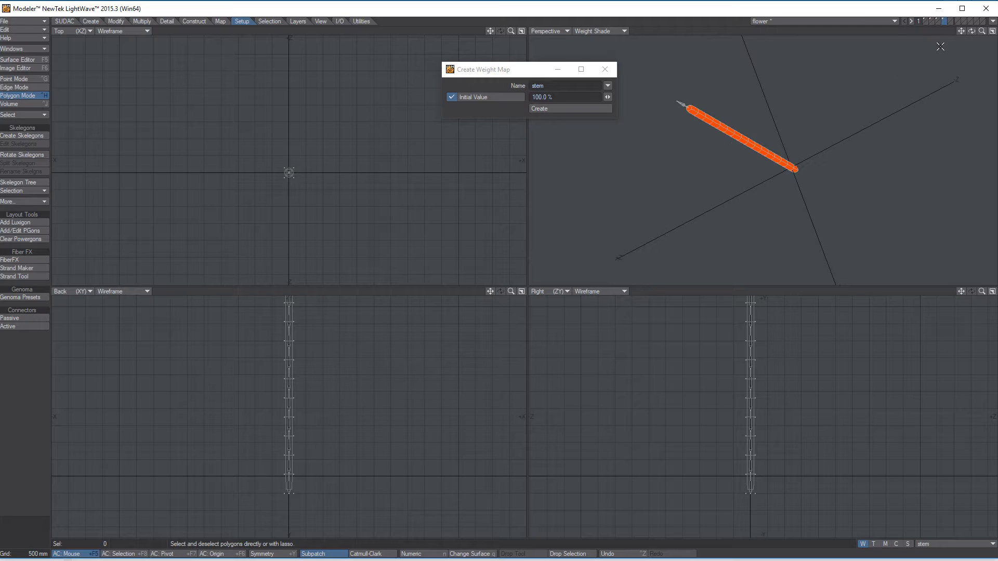
{"action": "left_click", "coordinate": [589, 31]}
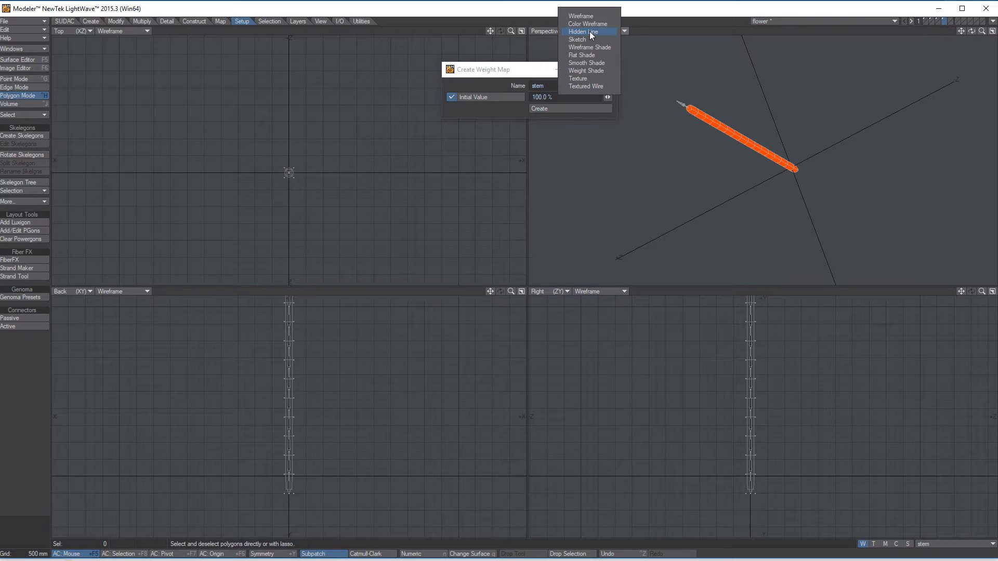
{"action": "left_click", "coordinate": [593, 86]}
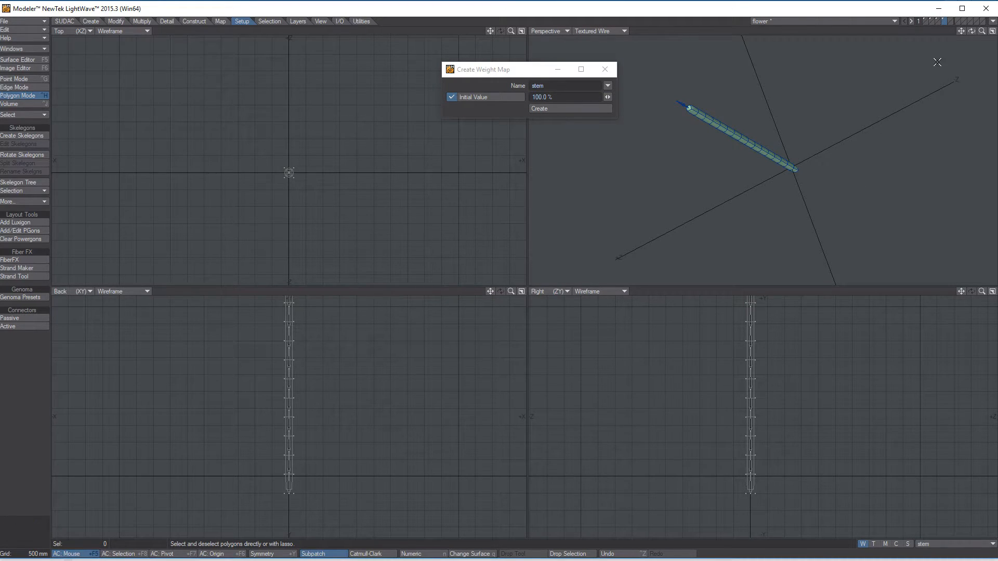
Step: Look through the flower object's center sphere, petal and stem layers
{"action": "left_click", "coordinate": [925, 17]}
{"action": "left_click", "coordinate": [930, 20]}
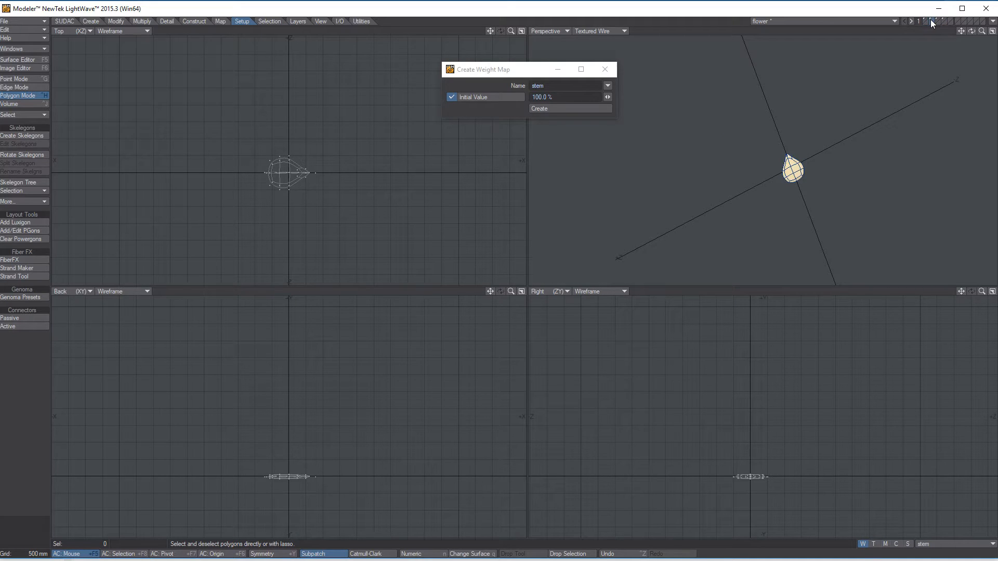
{"action": "left_click", "coordinate": [936, 19]}
{"action": "left_click", "coordinate": [924, 19]}
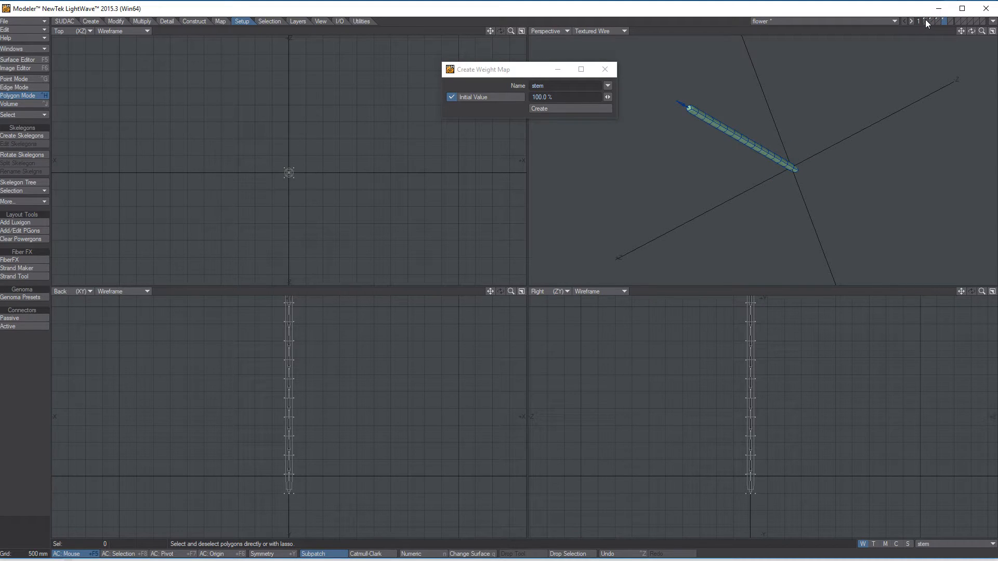
{"action": "left_click", "coordinate": [929, 20]}
{"action": "left_click", "coordinate": [931, 19]}
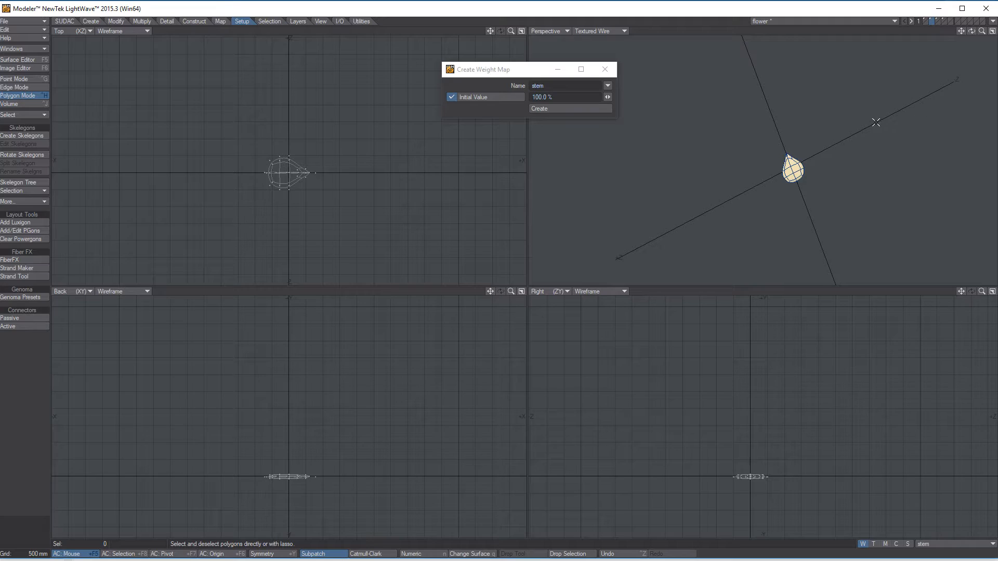
{"action": "left_click", "coordinate": [926, 20]}
{"action": "left_click_drag", "start_coordinate": [860, 124], "coordinate": [839, 222], "text": "alt"}
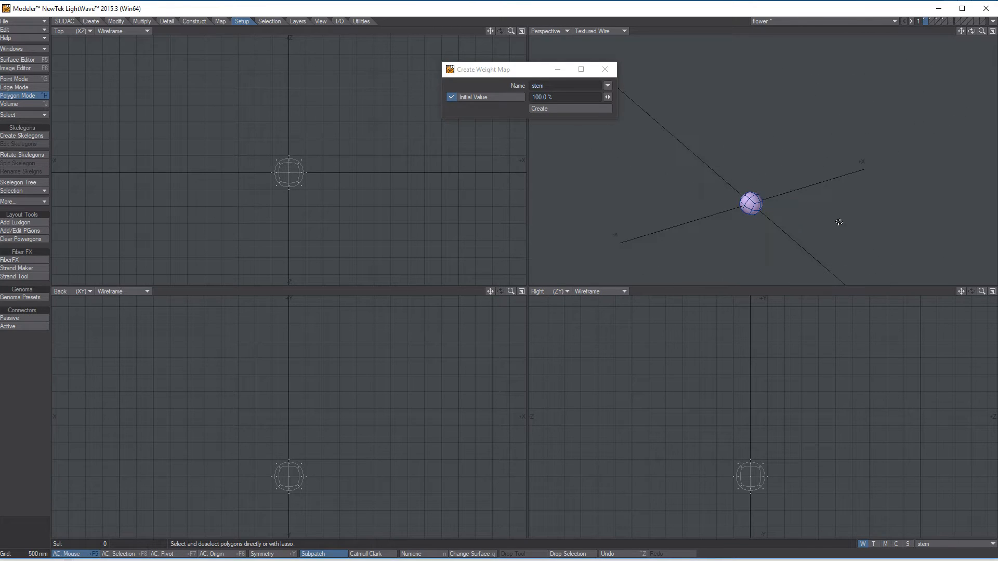
{"action": "left_click", "coordinate": [930, 20]}
{"action": "left_click", "coordinate": [926, 20]}
Step: Make the petal layer active, fit it in the views, and show the center sphere's layer in the background as a guide
{"action": "left_click", "coordinate": [930, 19]}
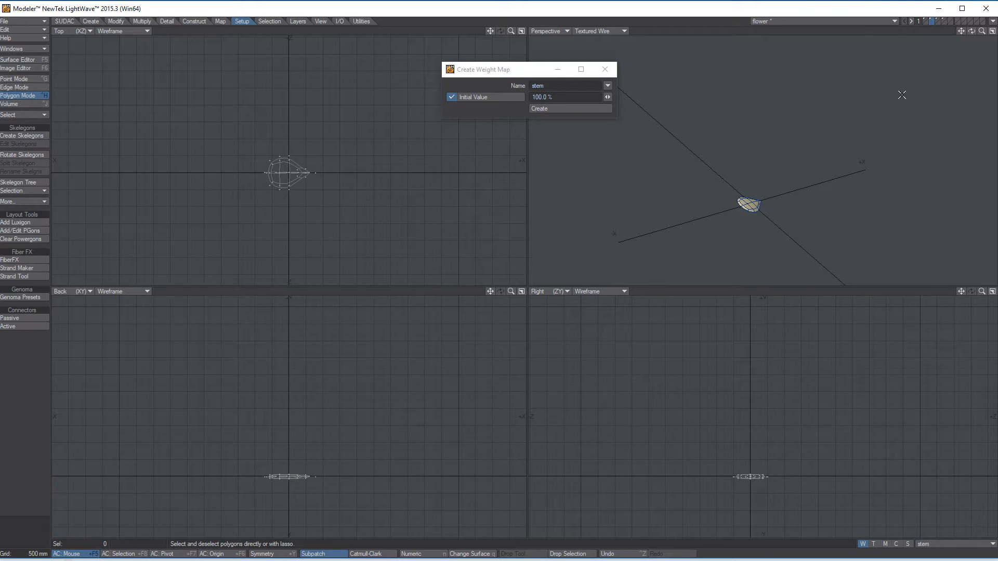
{"action": "key", "text": "a"}
{"action": "left_click_drag", "start_coordinate": [858, 107], "coordinate": [785, 191], "text": "alt"}
{"action": "left_click", "coordinate": [925, 23]}
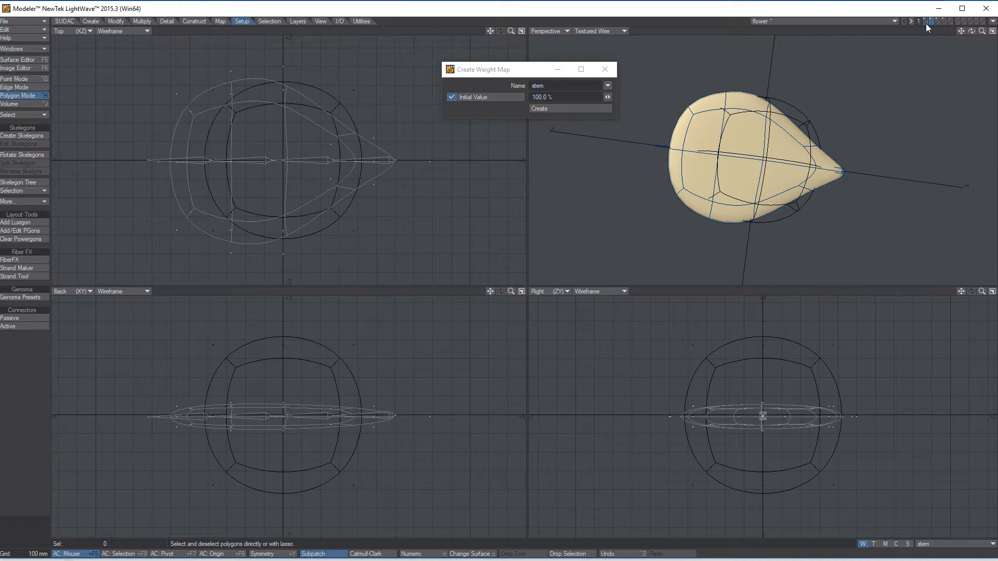
{"action": "key", "text": "comma"}
{"action": "key", "text": "comma"}
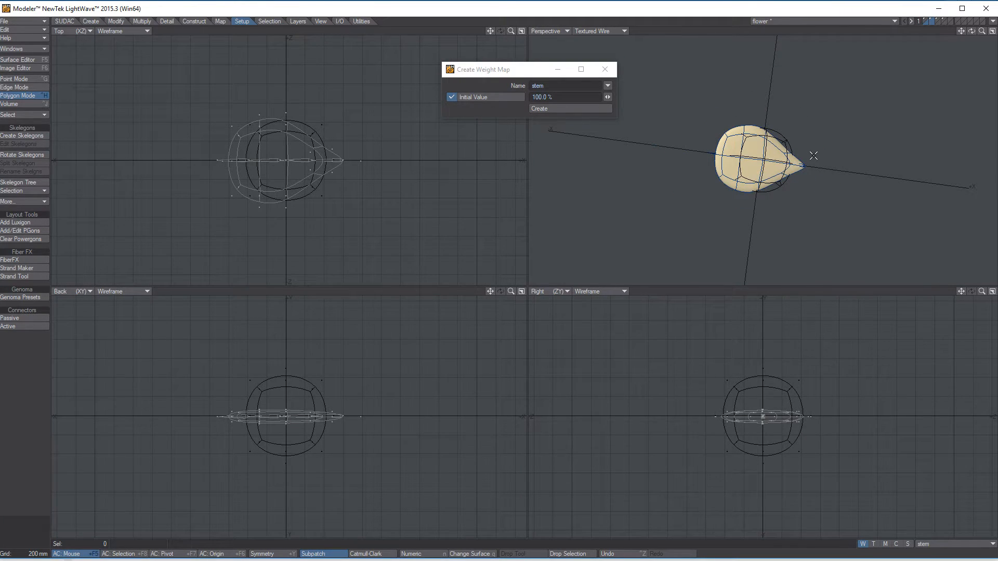
{"action": "left_click_drag", "start_coordinate": [786, 122], "coordinate": [766, 140], "text": "alt"}
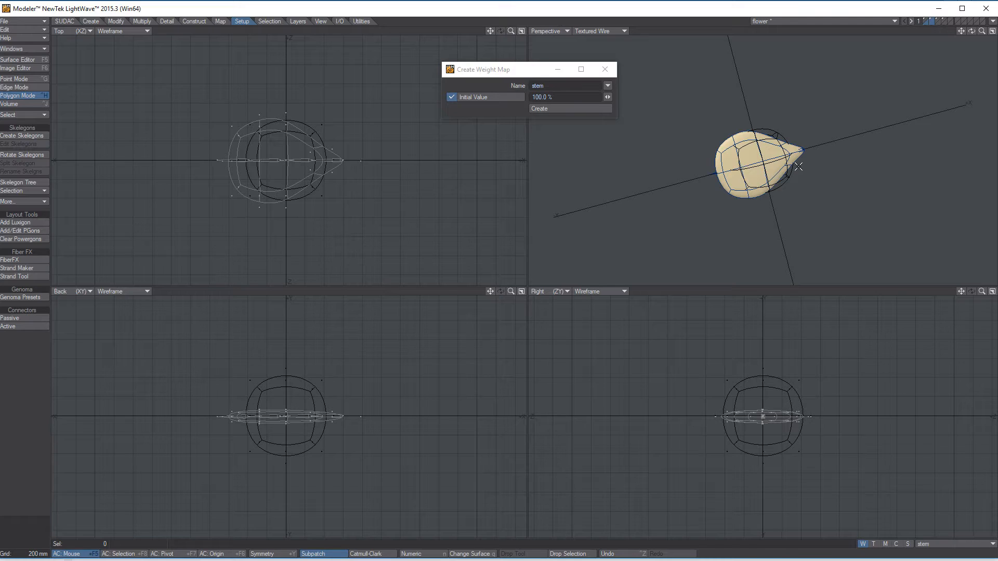
Step: Move the petal and its skelegons along the negative X axis until the pointed tip meets the sphere's edge
{"action": "key", "text": "t"}
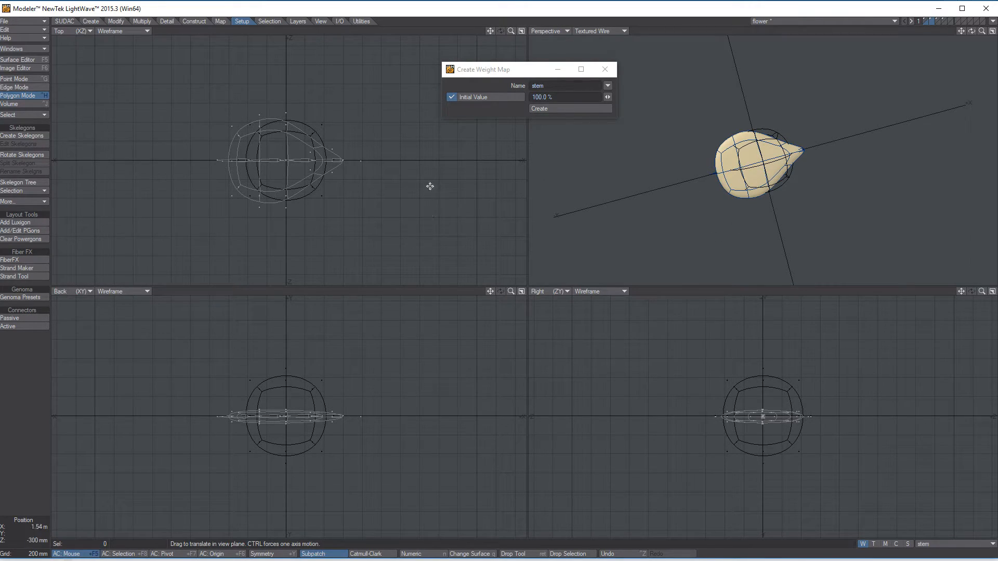
{"action": "left_click_drag", "start_coordinate": [333, 163], "coordinate": [234, 164]}
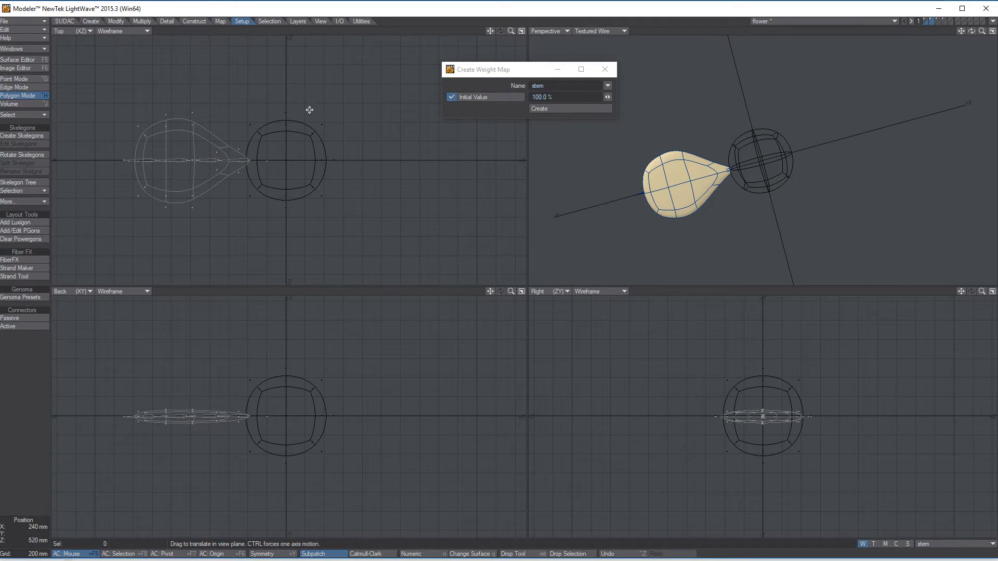
{"action": "key", "text": "space"}
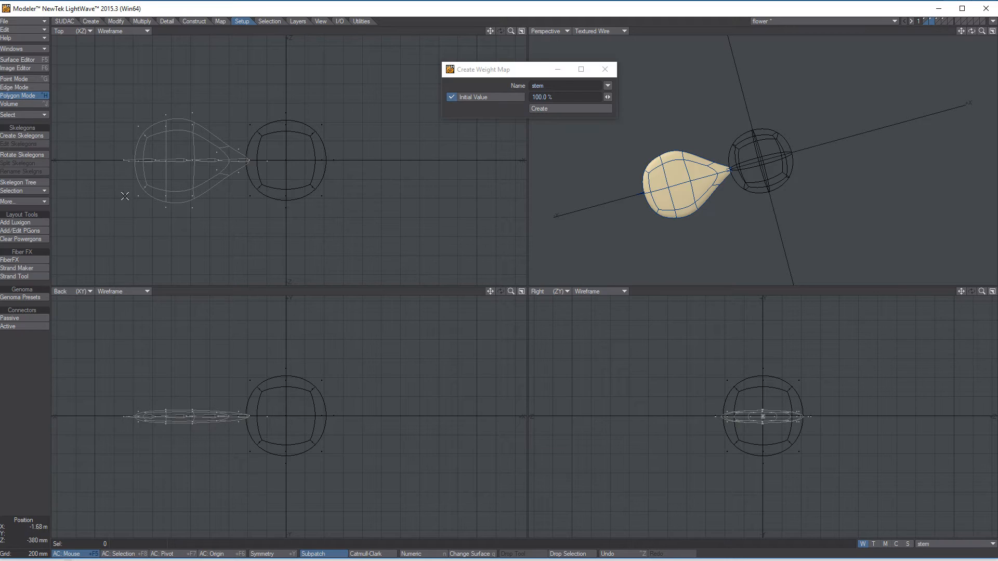
Step: Select all polygons of the petal together with its skelegons
{"action": "mouse_move", "coordinate": [323, 203]}
{"action": "left_mouse_down"}
{"action": "mouse_move", "coordinate": [363, 183]}
{"action": "mouse_move", "coordinate": [333, 65]}
{"action": "left_mouse_up"}
{"action": "mouse_move", "coordinate": [333, 66]}
{"action": "right_mouse_down"}
{"action": "mouse_move", "coordinate": [150, 48]}
{"action": "mouse_move", "coordinate": [178, 278]}
{"action": "mouse_move", "coordinate": [308, 115]}
{"action": "right_mouse_up"}
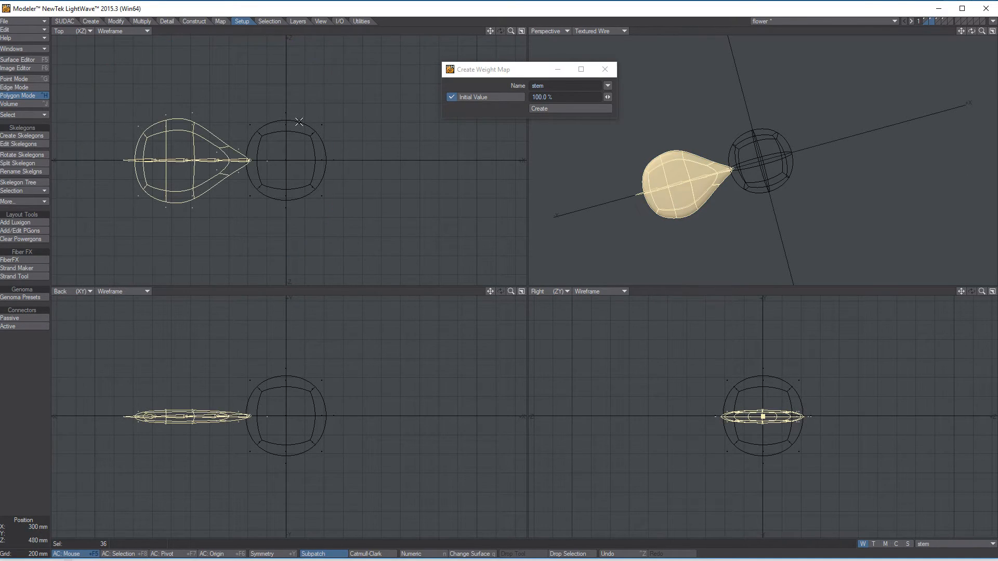
{"action": "left_click_drag", "start_coordinate": [724, 151], "coordinate": [762, 171], "text": "alt"}
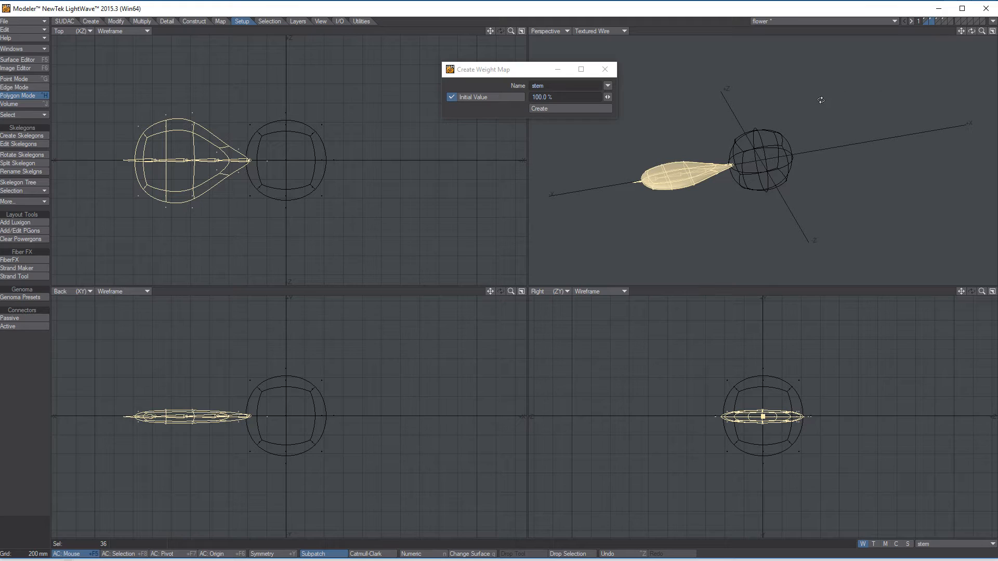
{"action": "left_click_drag", "start_coordinate": [647, 50], "coordinate": [788, 172], "text": "alt"}
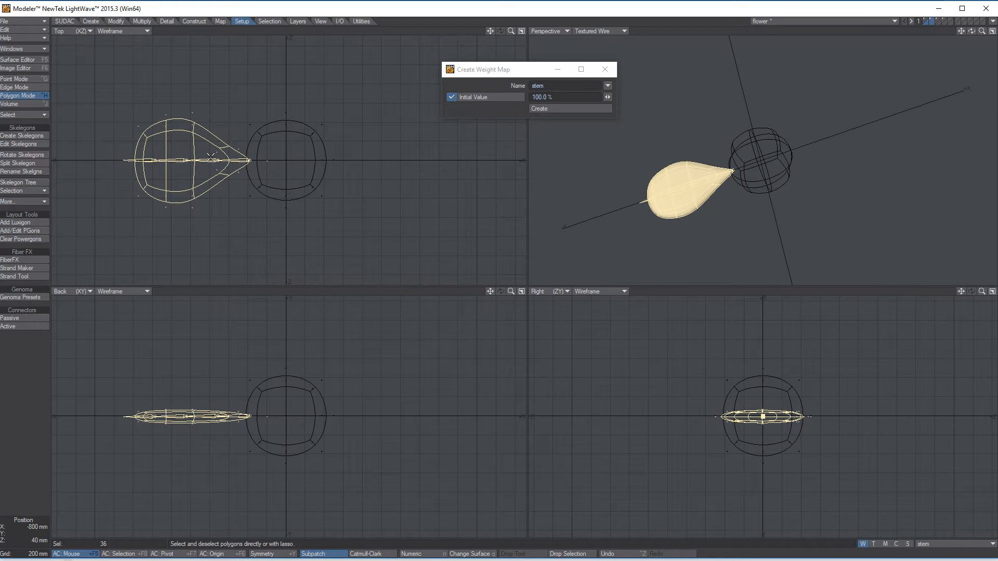
Step: Paste five copies of the rigged petal, rotating each about 60° further around the sphere's center to form a ring, and clear the selection
{"action": "key", "text": "y"}
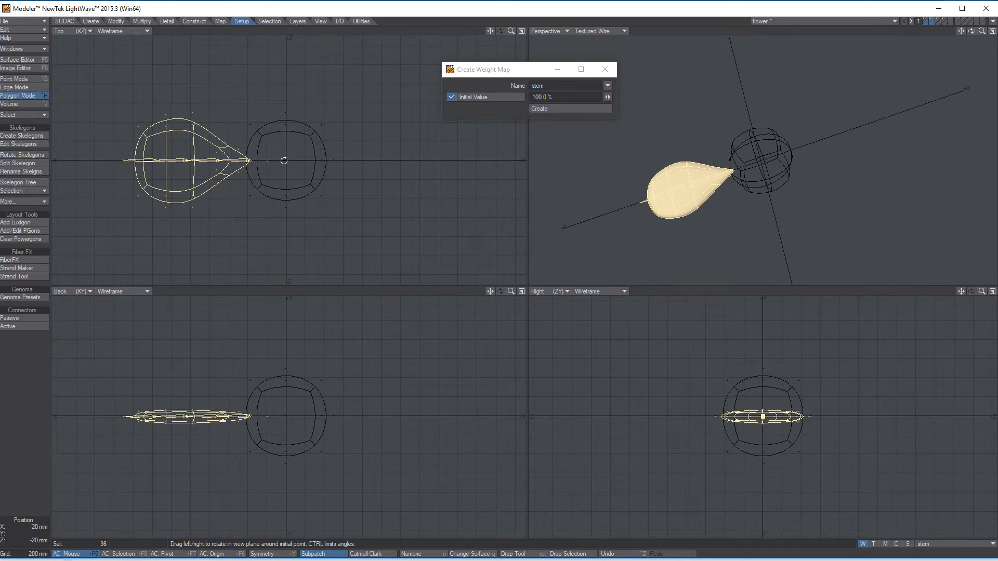
{"action": "left_click_drag", "start_coordinate": [287, 160], "coordinate": [315, 141]}
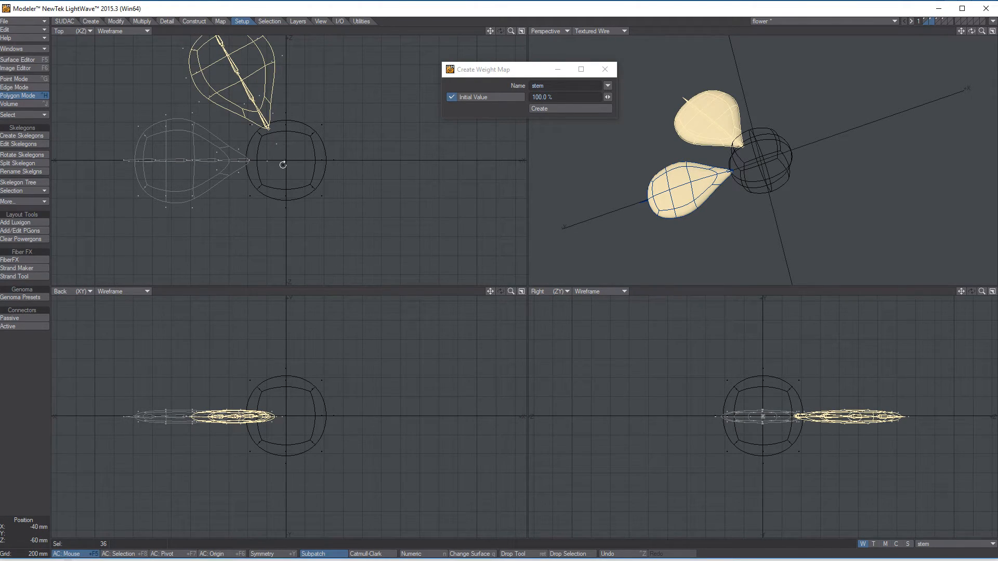
{"action": "left_click_drag", "start_coordinate": [286, 160], "coordinate": [317, 160]}
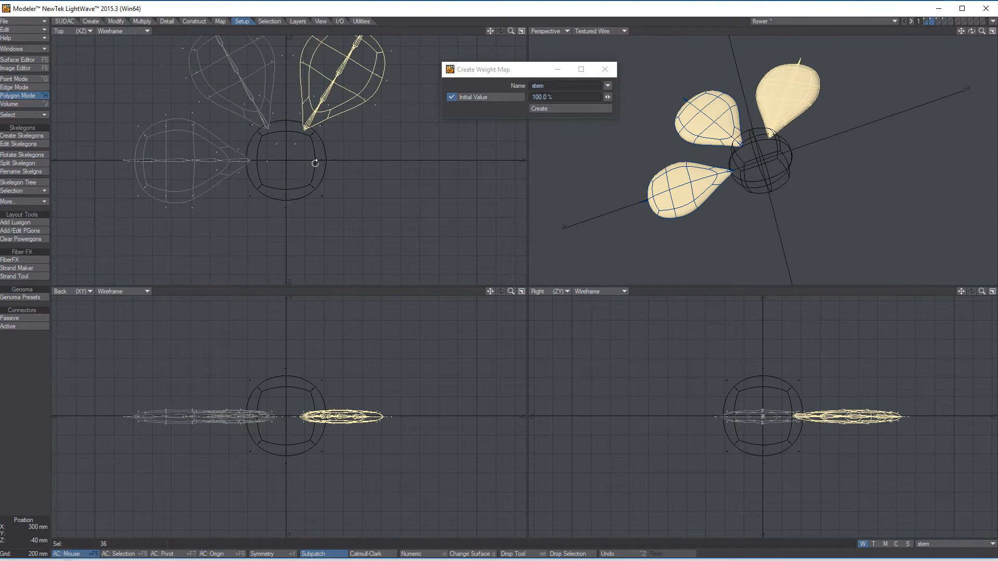
{"action": "left_click_drag", "start_coordinate": [286, 159], "coordinate": [317, 160]}
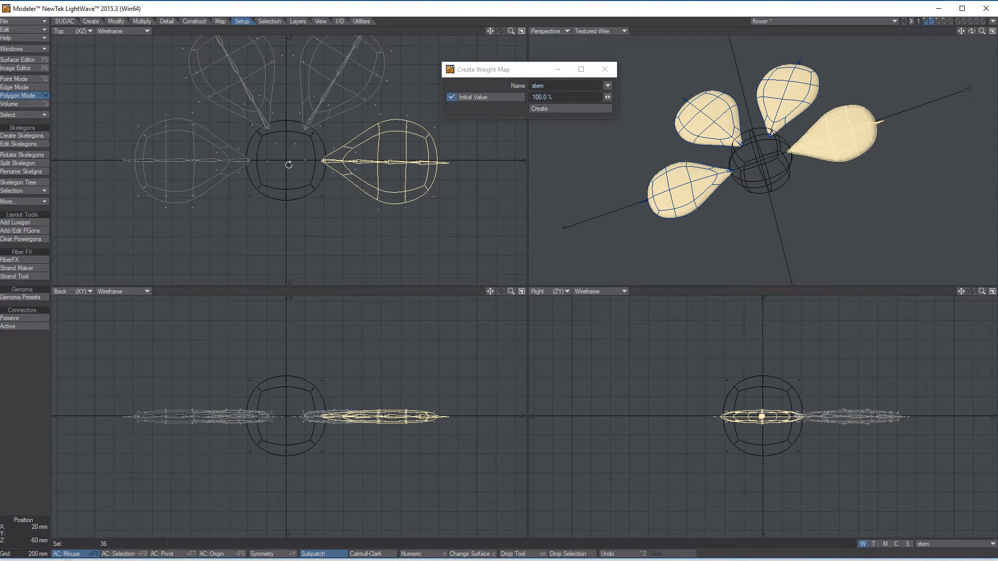
{"action": "left_click_drag", "start_coordinate": [288, 161], "coordinate": [315, 151]}
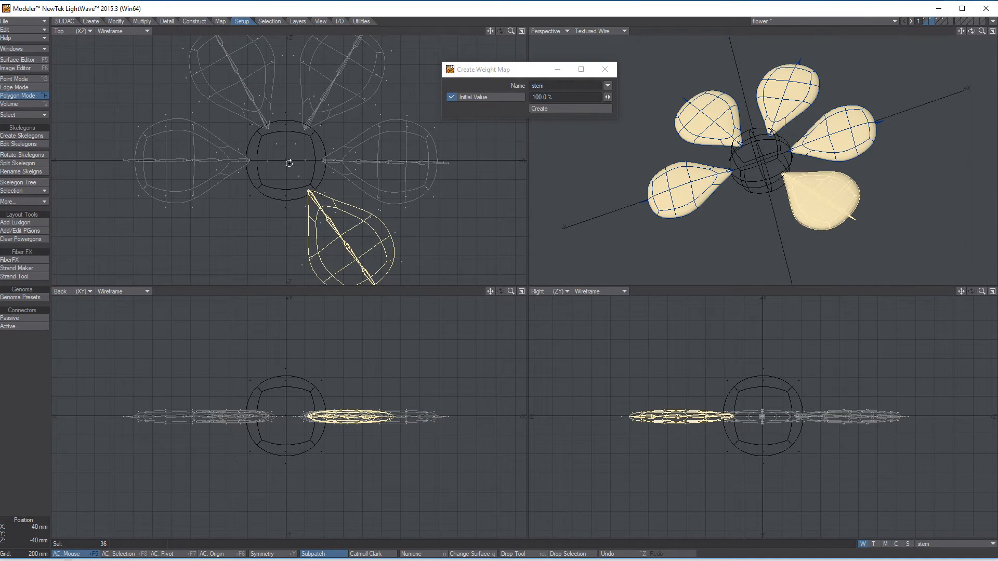
{"action": "left_click_drag", "start_coordinate": [288, 162], "coordinate": [312, 171]}
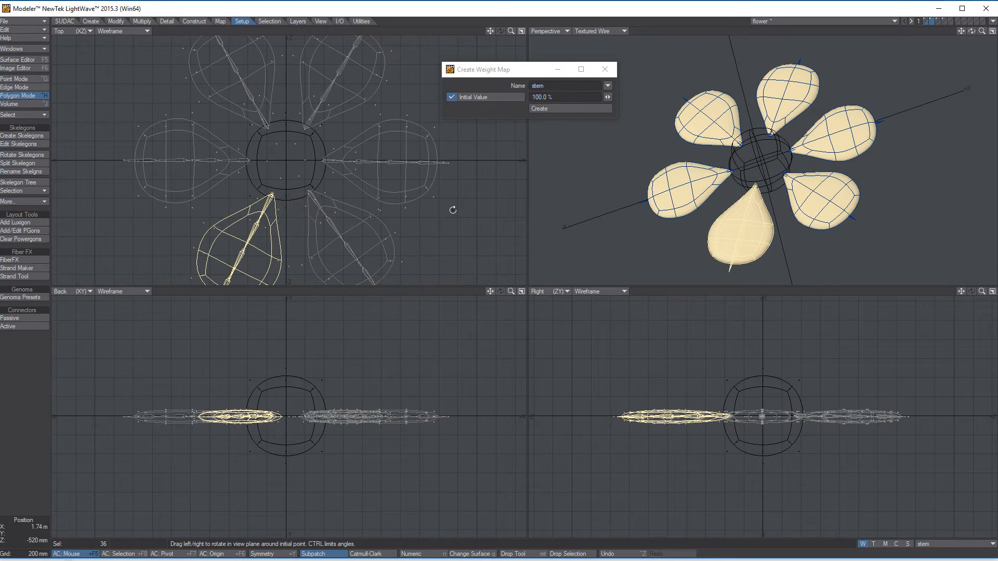
{"action": "left_click", "coordinate": [41, 461]}
{"action": "left_click_drag", "start_coordinate": [838, 155], "coordinate": [904, 40], "text": "alt"}
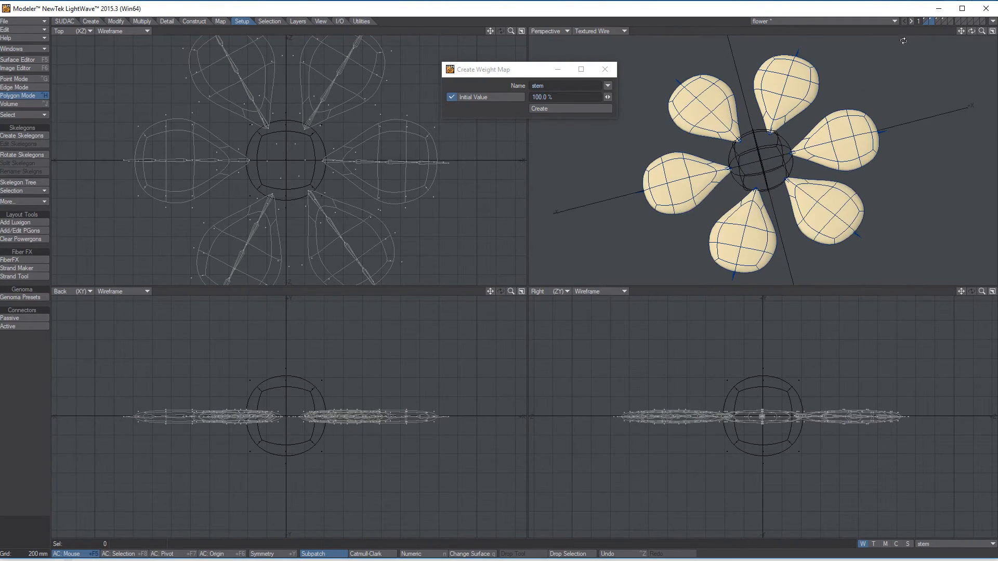
Step: Examine the center sphere, six-petal ring and stem layers one by one
{"action": "left_click", "coordinate": [928, 20]}
{"action": "left_click", "coordinate": [929, 19]}
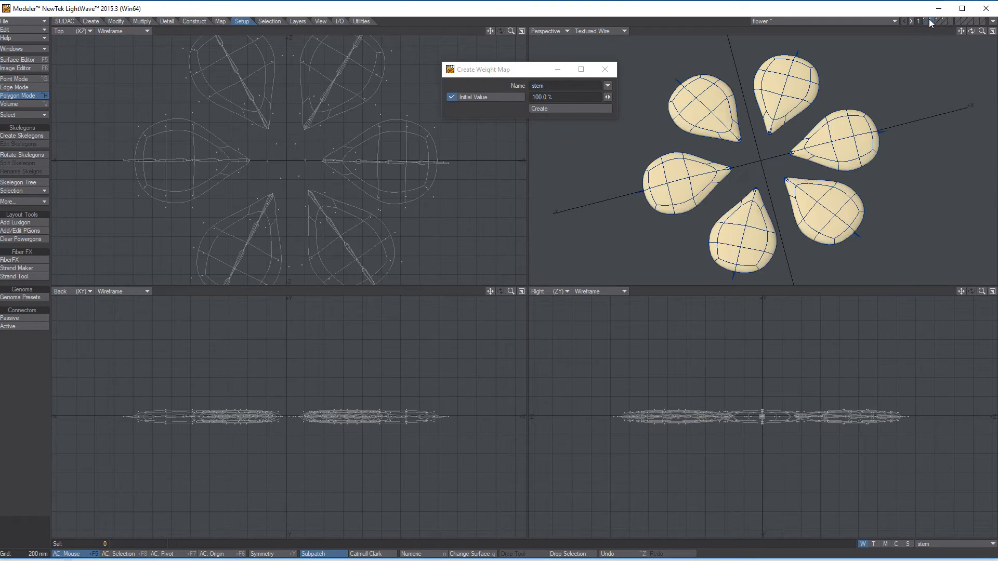
{"action": "left_click", "coordinate": [928, 18]}
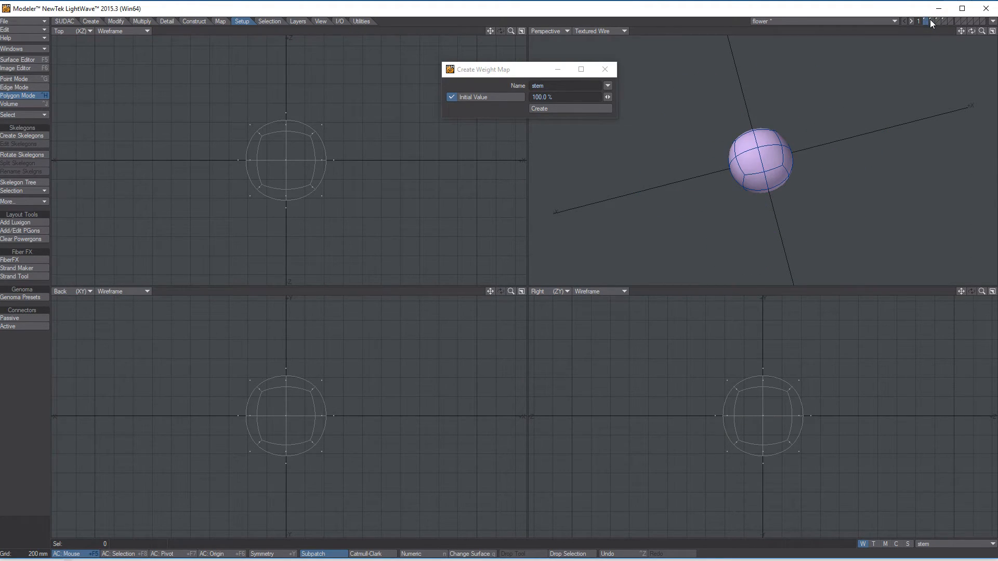
{"action": "left_click", "coordinate": [930, 21]}
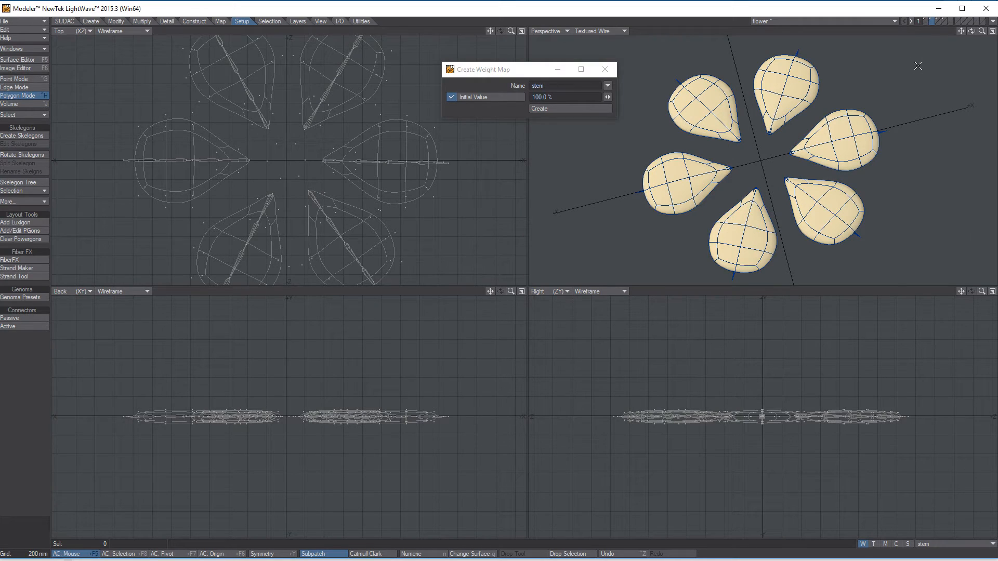
{"action": "left_click", "coordinate": [925, 19]}
{"action": "left_click", "coordinate": [931, 18]}
{"action": "left_click", "coordinate": [938, 19]}
{"action": "left_click", "coordinate": [943, 18]}
{"action": "left_click", "coordinate": [925, 18]}
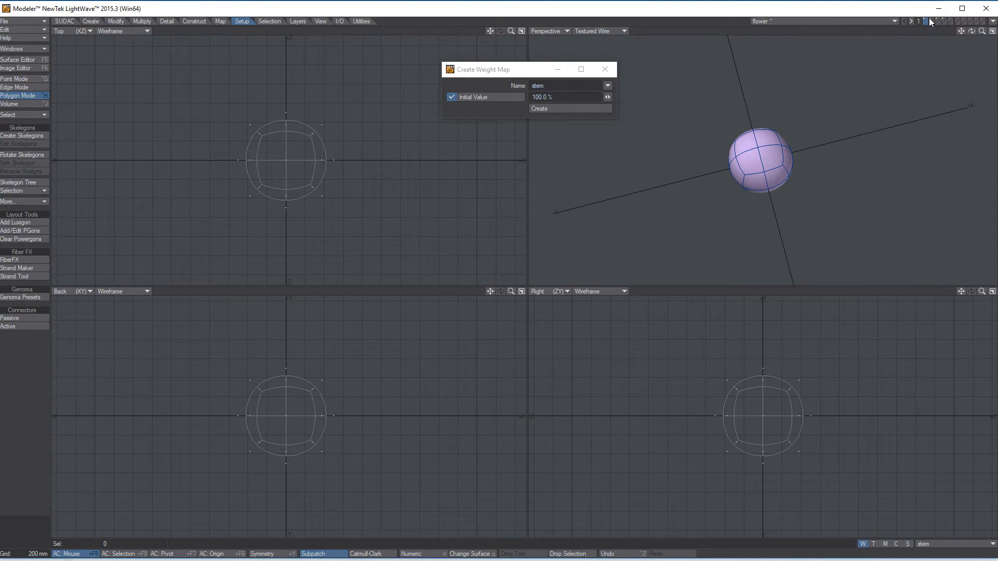
{"action": "left_click", "coordinate": [937, 18]}
{"action": "left_click", "coordinate": [943, 19]}
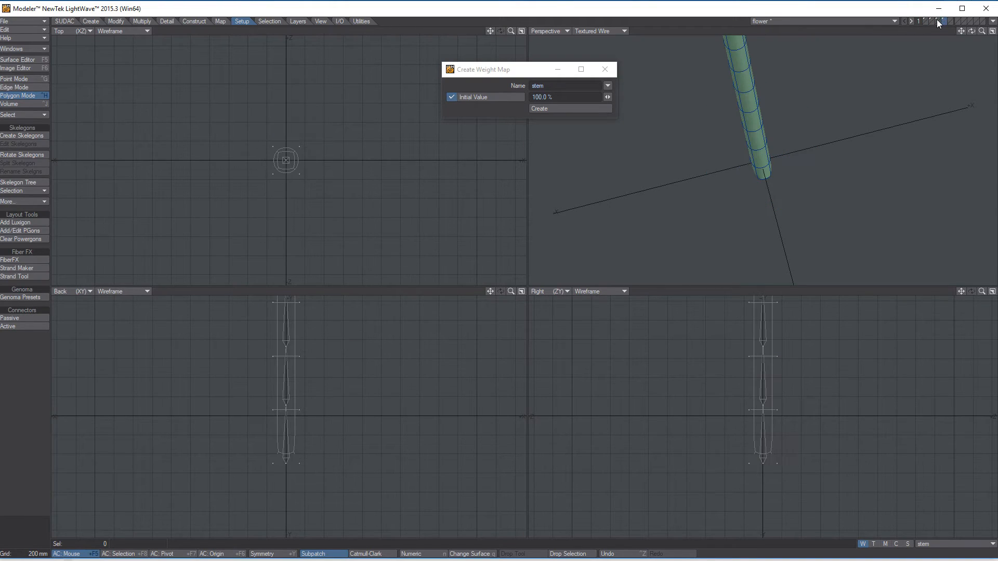
{"action": "left_click", "coordinate": [931, 20]}
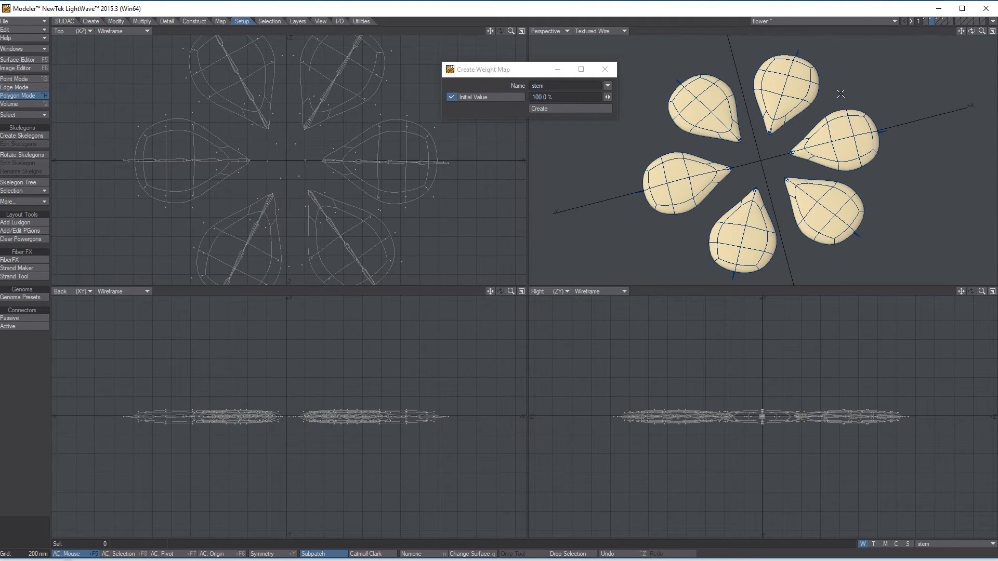
{"action": "mouse_move", "coordinate": [813, 174]}
{"action": "left_mouse_down", "text": "alt+shift"}
{"action": "mouse_move", "coordinate": [818, 149]}
{"action": "mouse_move", "coordinate": [805, 165]}
{"action": "left_mouse_up", "text": "alt+shift"}
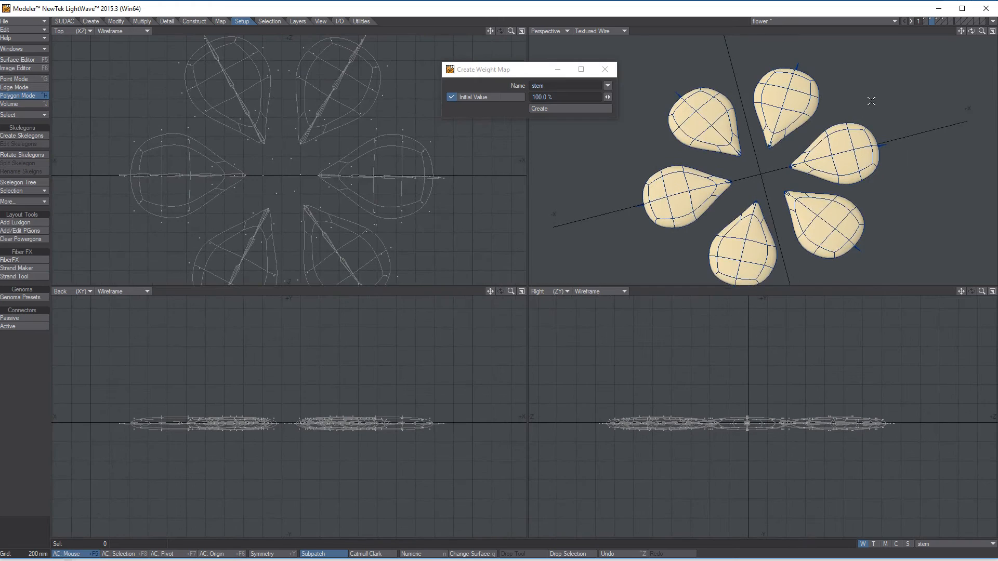
Step: Cut the center sphere from its layer, paste it into the six-petal layer and clear the selection
{"action": "left_click", "coordinate": [924, 17]}
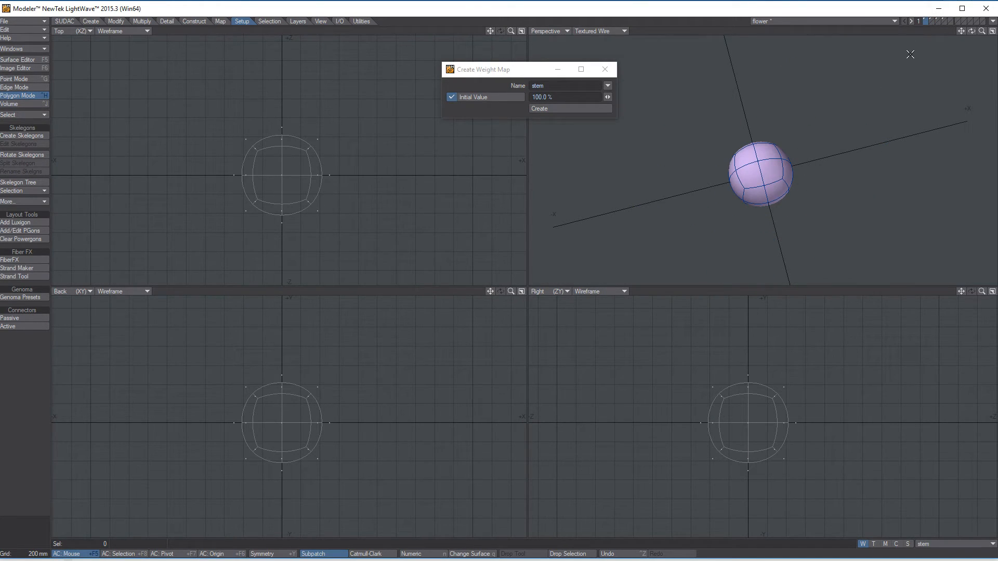
{"action": "left_click", "coordinate": [931, 23]}
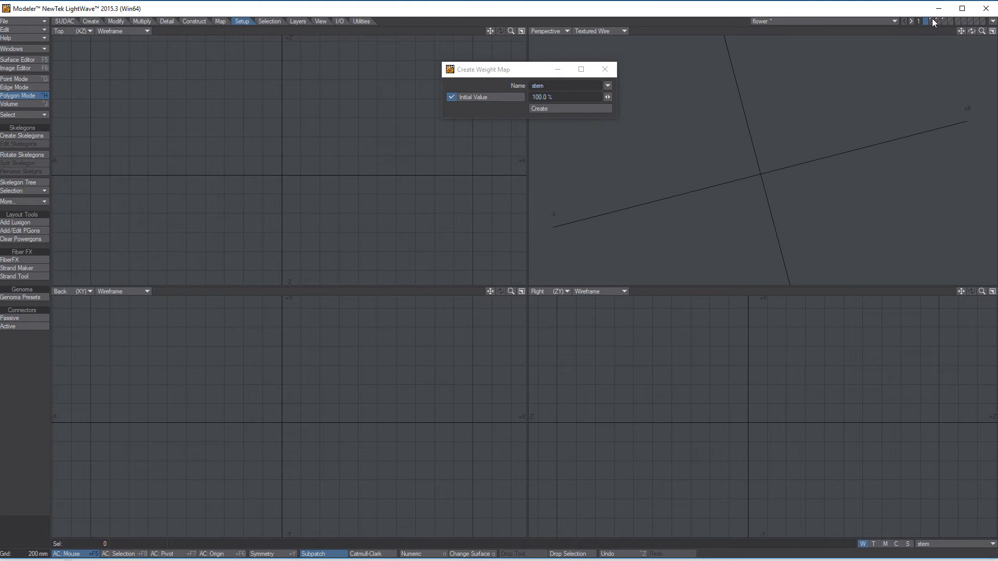
{"action": "left_click", "coordinate": [931, 20]}
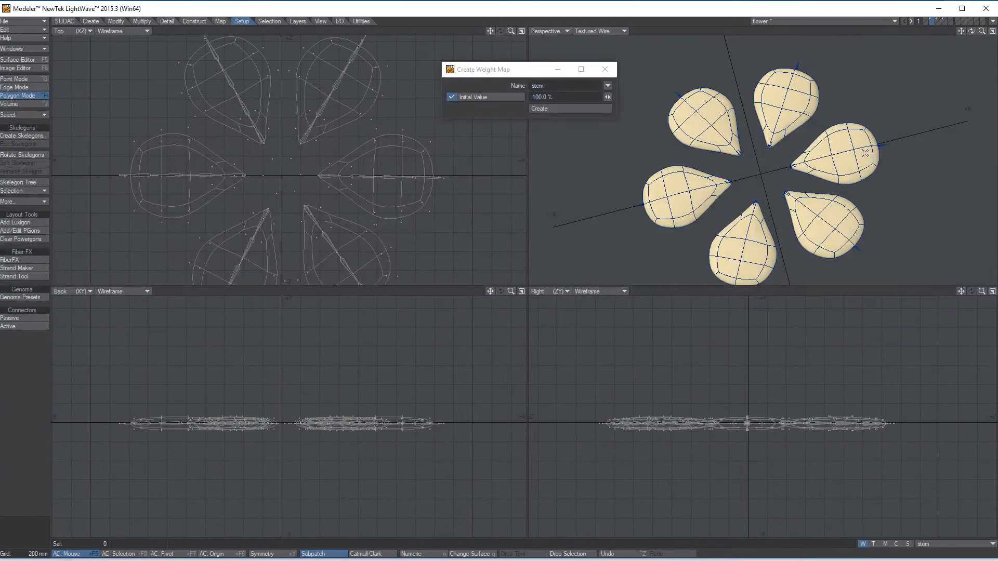
{"action": "key", "text": "ctrl+v"}
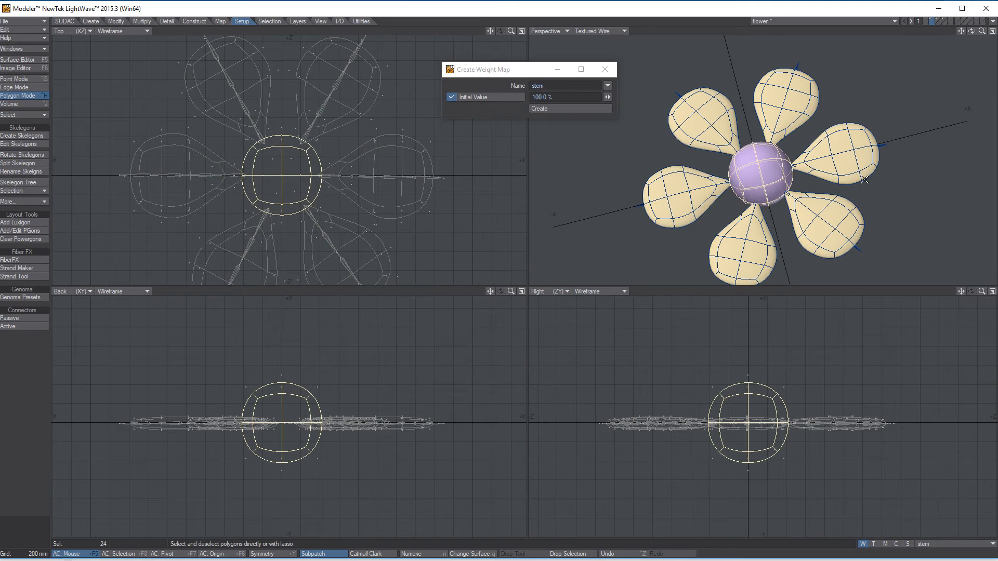
{"action": "left_click", "coordinate": [47, 486]}
{"action": "left_click_drag", "start_coordinate": [820, 175], "coordinate": [788, 172], "text": "alt"}
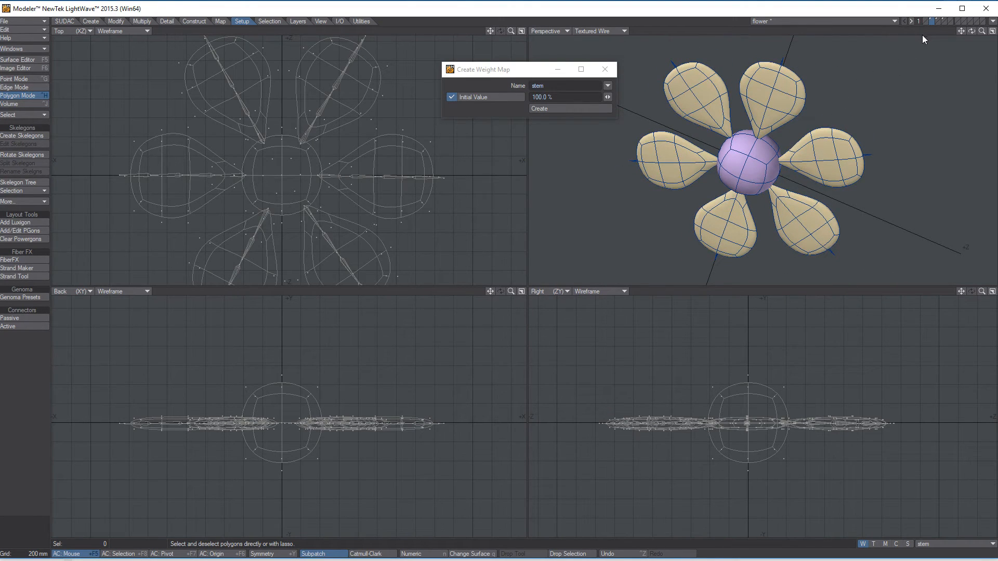
{"action": "left_click_drag", "start_coordinate": [818, 122], "coordinate": [754, 166], "text": "alt"}
Step: Check the pot and stem layers and save the object as the incremental version flower_v002
{"action": "left_click", "coordinate": [938, 21]}
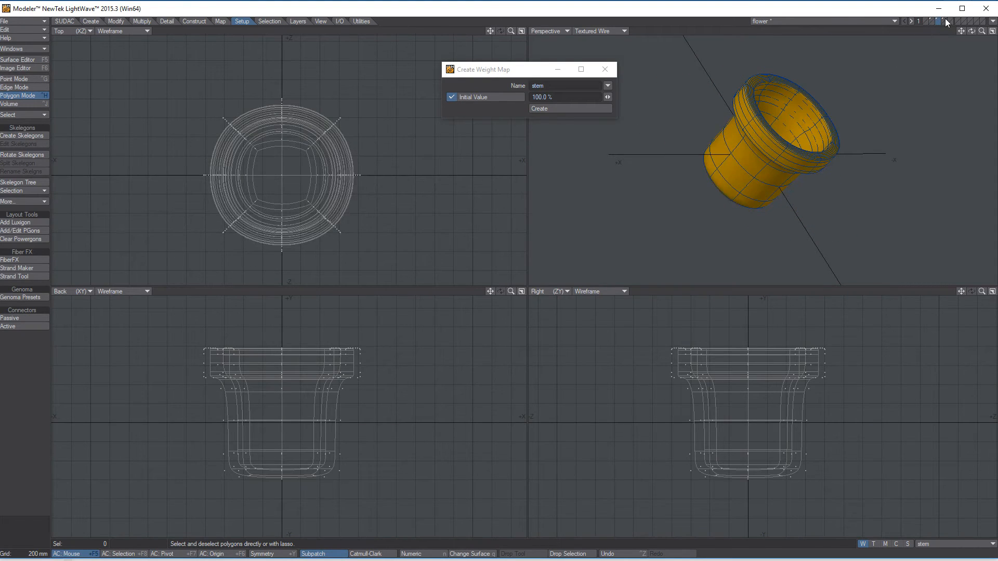
{"action": "left_click", "coordinate": [945, 21]}
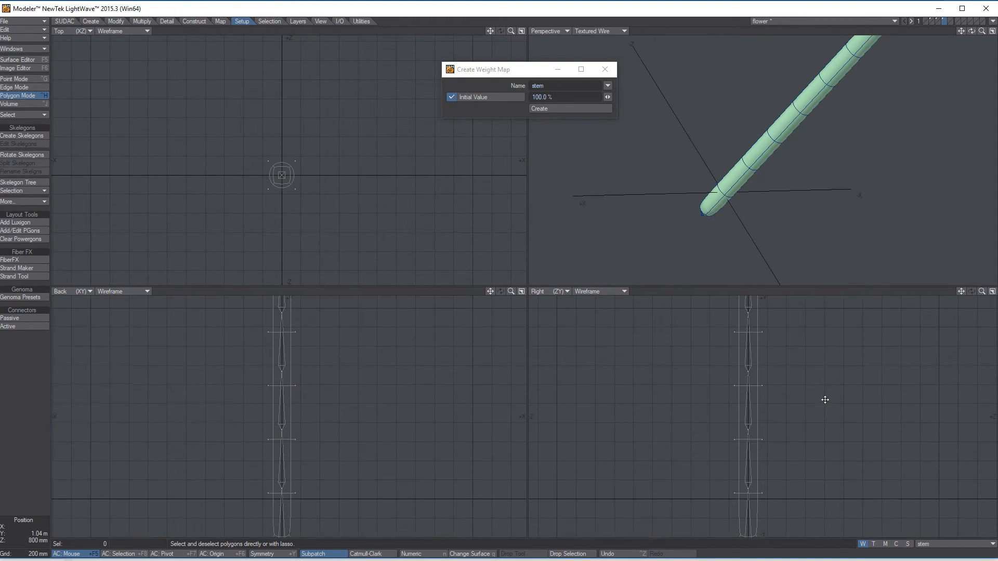
{"action": "left_click_drag", "start_coordinate": [837, 147], "coordinate": [801, 177], "text": "alt"}
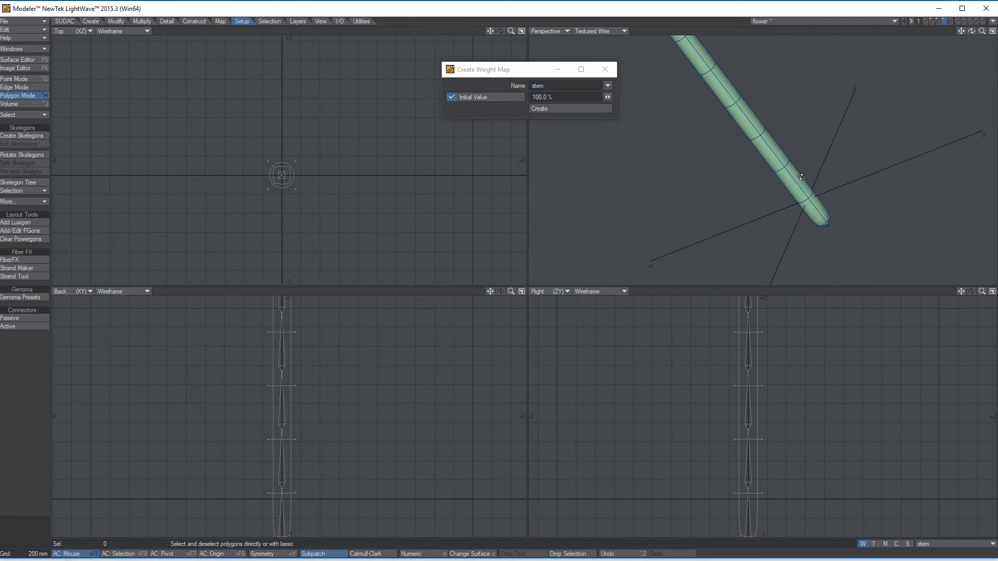
{"action": "key", "text": "s"}
{"action": "key", "text": "shift+s"}
{"action": "key", "text": "shift+s"}
{"action": "left_click_drag", "start_coordinate": [777, 81], "coordinate": [785, 169], "text": "alt+shift"}
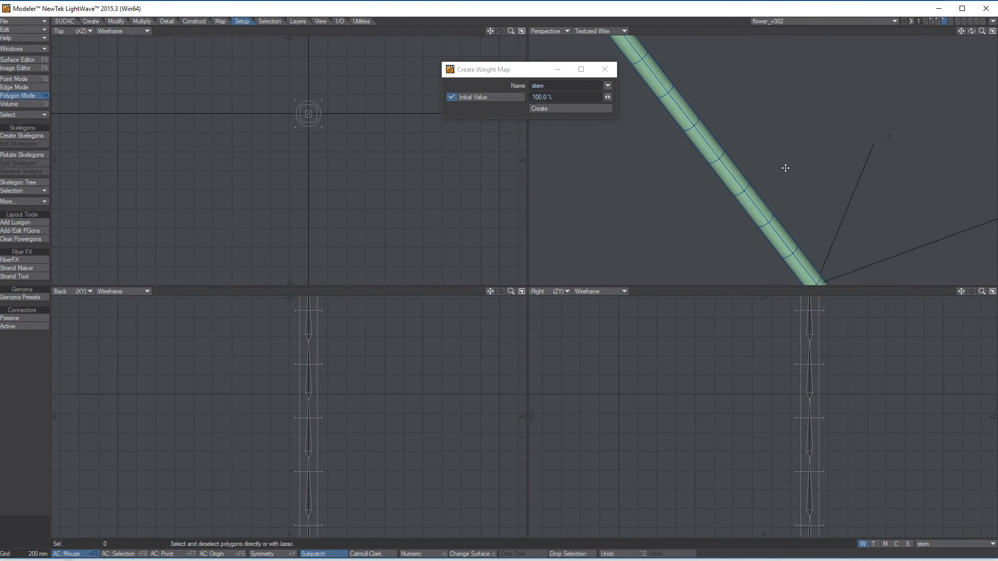
{"action": "left_click_drag", "start_coordinate": [719, 62], "coordinate": [866, 105], "text": "alt"}
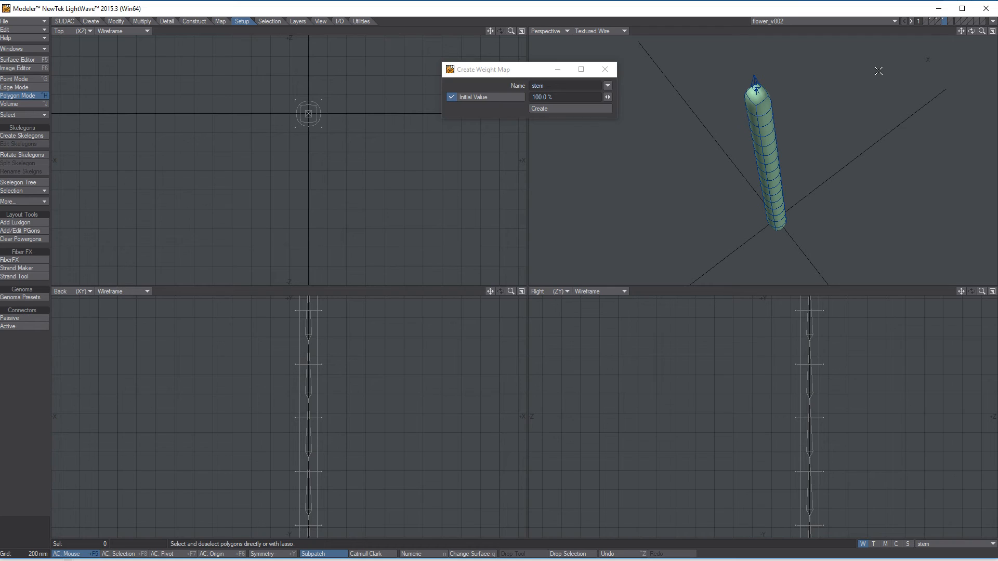
Step: Show the layer list, expand the flower_v002 object and go through layers 2 to 4
{"action": "left_click", "coordinate": [18, 49]}
{"action": "left_click", "coordinate": [19, 50]}
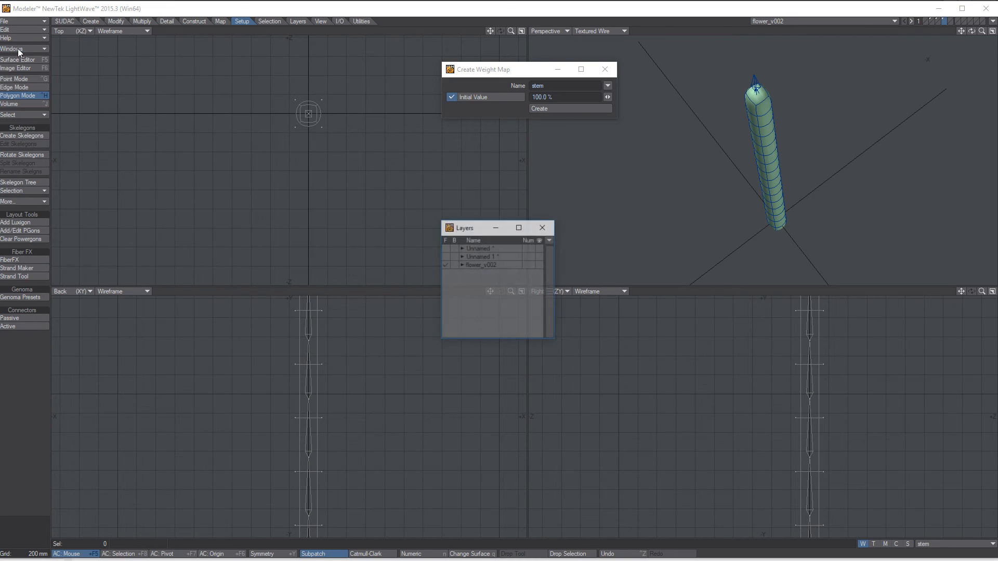
{"action": "left_click", "coordinate": [462, 265]}
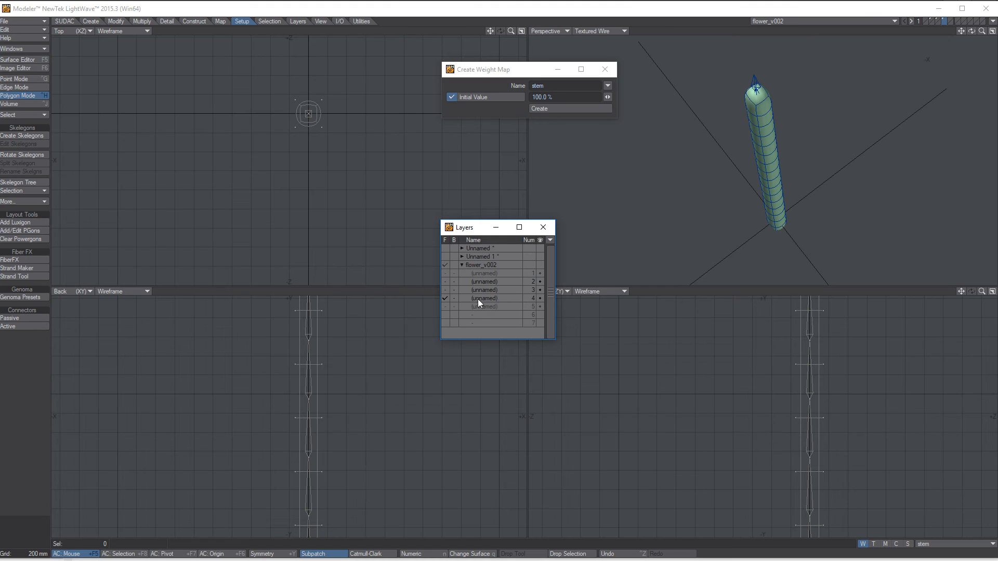
{"action": "left_click", "coordinate": [476, 282]}
{"action": "left_click", "coordinate": [482, 290]}
{"action": "left_click", "coordinate": [482, 297]}
Step: Name layer 2, which holds the petals and center sphere, "ped"
{"action": "left_click", "coordinate": [482, 281]}
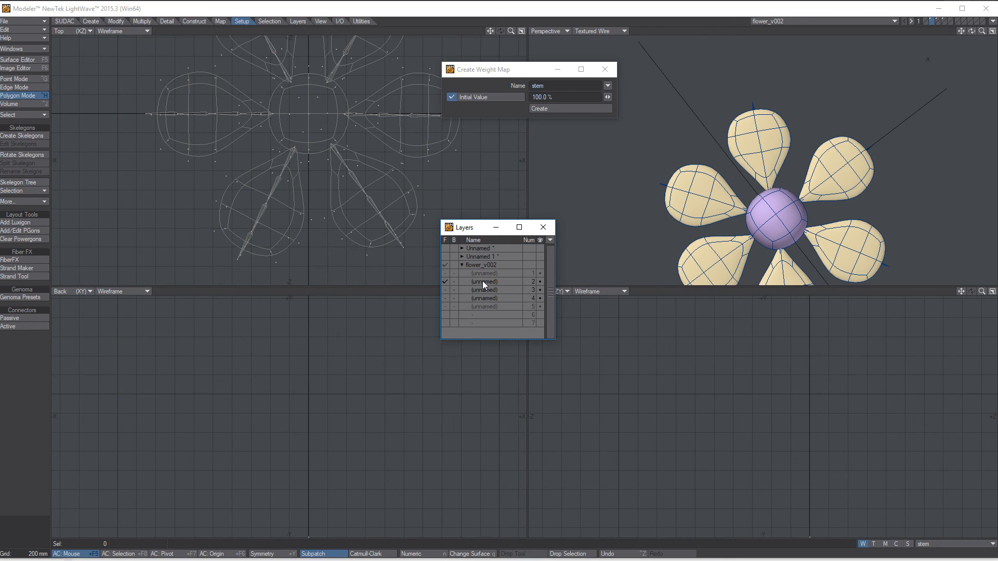
{"action": "double_click", "coordinate": [482, 281]}
{"action": "left_click", "coordinate": [512, 313]}
{"action": "type", "text": "ped"}
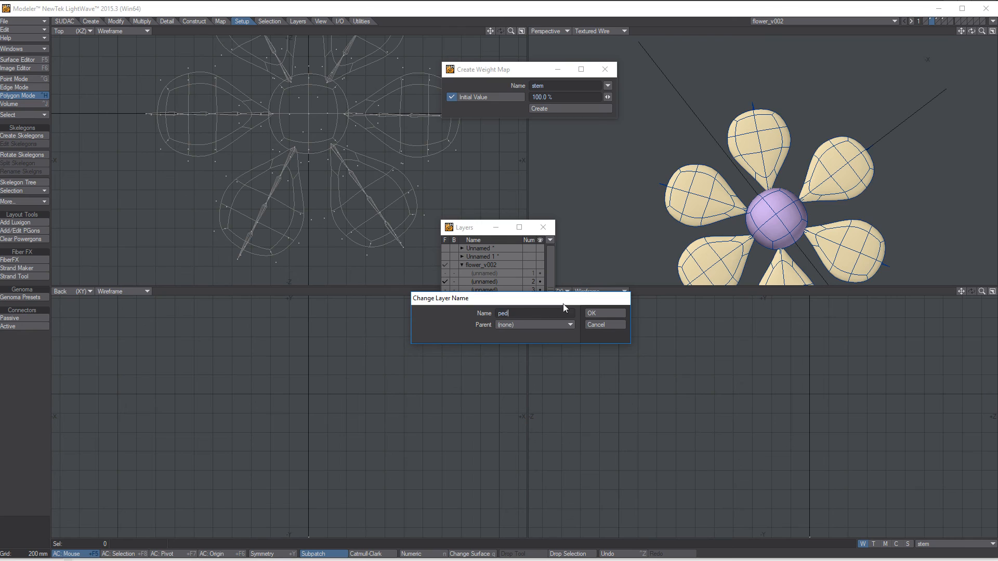
{"action": "left_click", "coordinate": [601, 314]}
Step: Name layer 3, which holds the orange pot, "pot"
{"action": "left_click", "coordinate": [483, 290]}
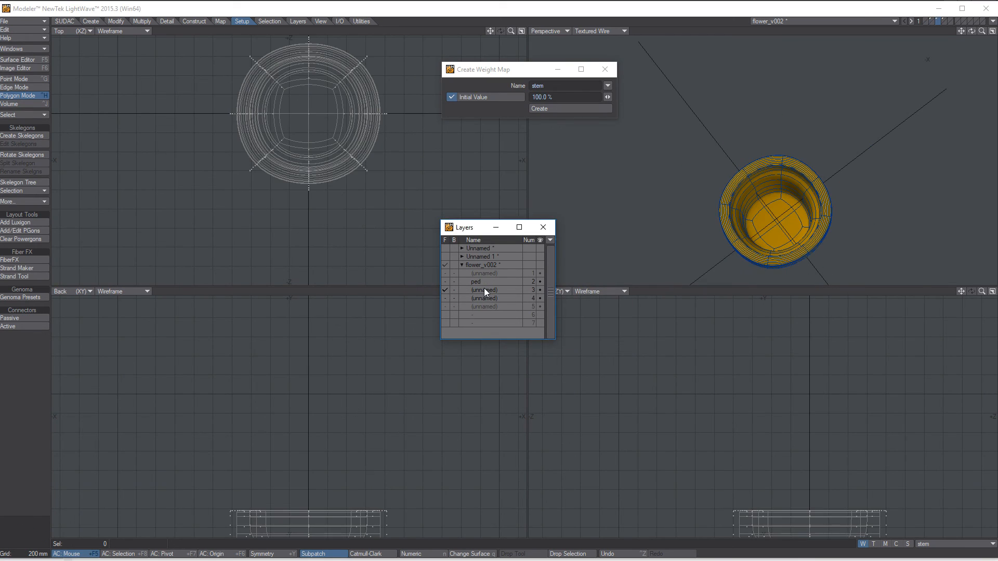
{"action": "double_click", "coordinate": [485, 290]}
{"action": "type", "text": "pot"}
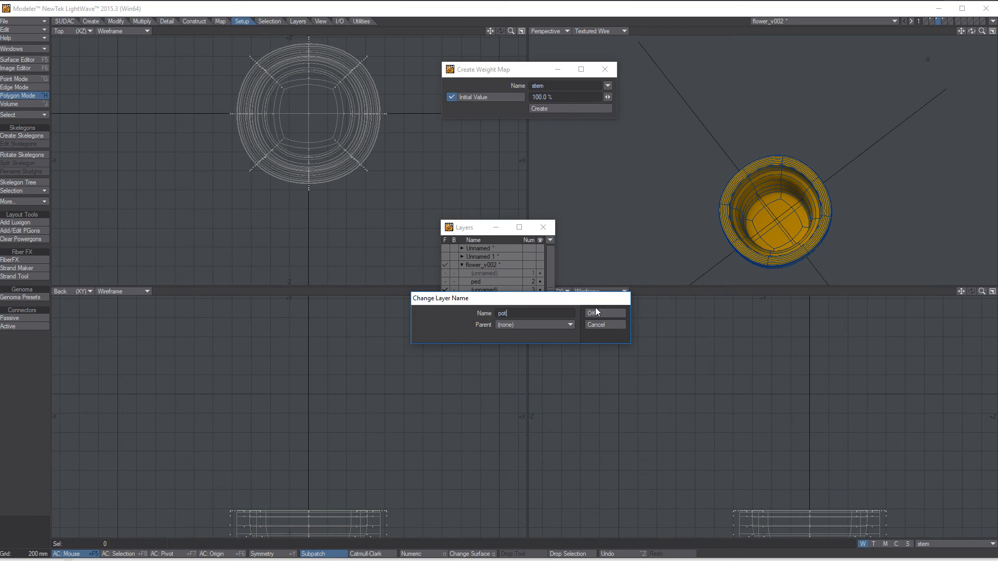
{"action": "left_click", "coordinate": [596, 312]}
Step: Name layer 4, which holds the green stem, "stem" and save the object
{"action": "left_click", "coordinate": [491, 298]}
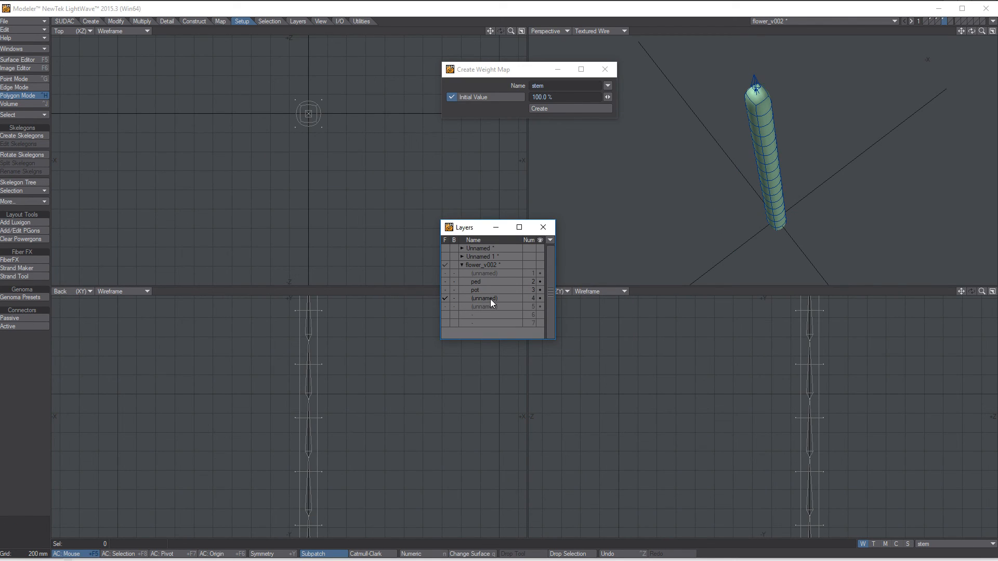
{"action": "double_click", "coordinate": [491, 298]}
{"action": "type", "text": "stem"}
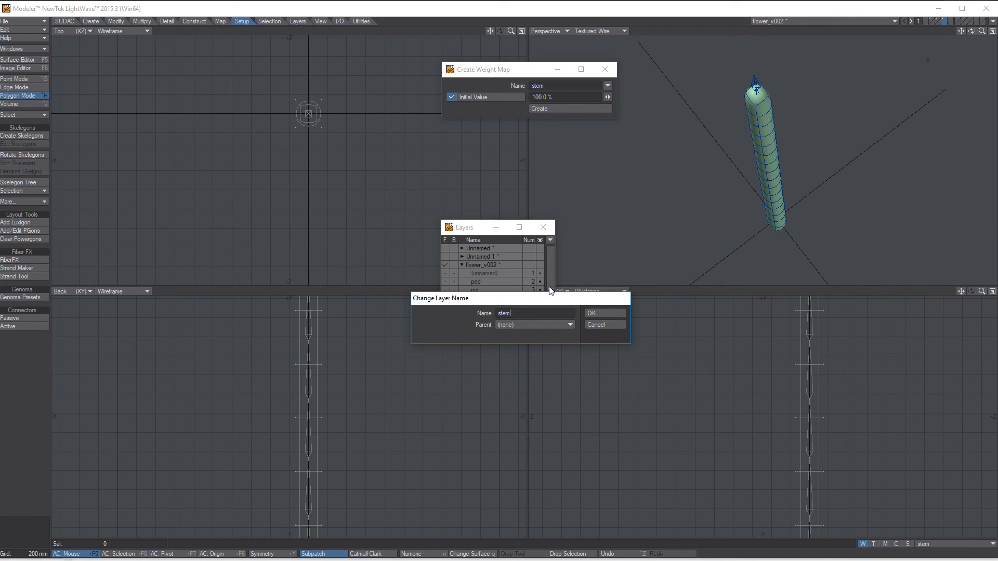
{"action": "left_click", "coordinate": [602, 315]}
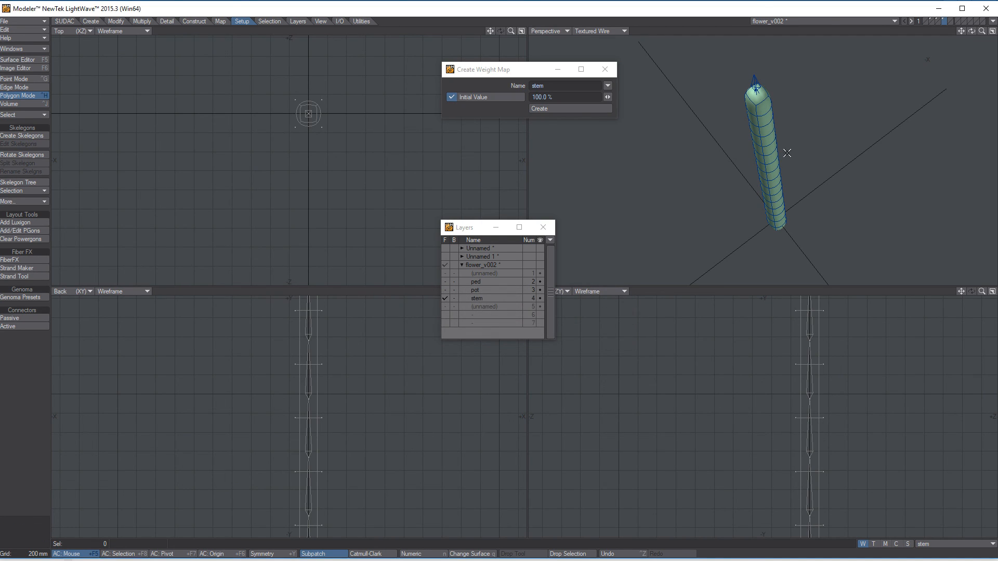
{"action": "key", "text": "s"}
{"action": "left_click_drag", "start_coordinate": [854, 124], "coordinate": [861, 76], "text": "alt"}
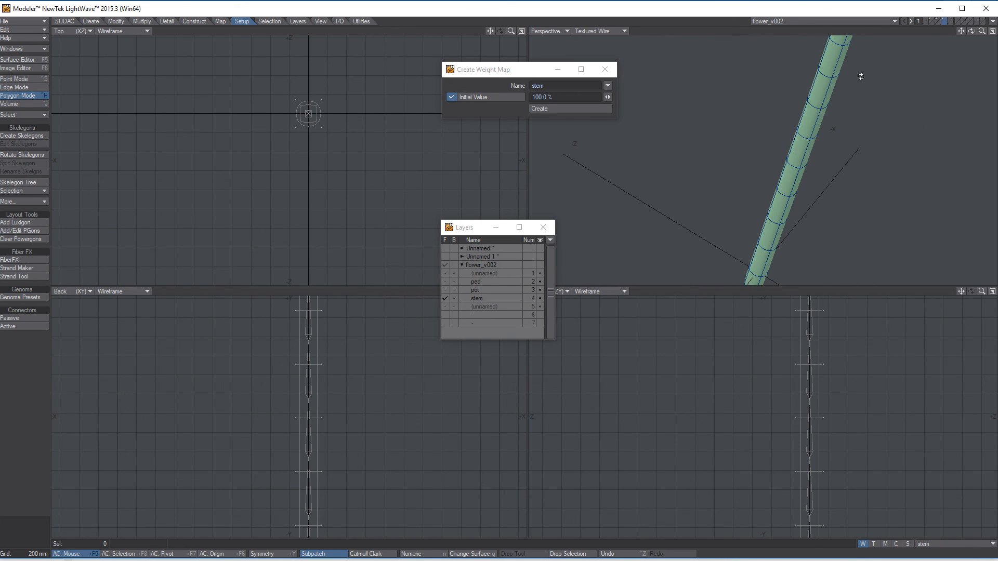